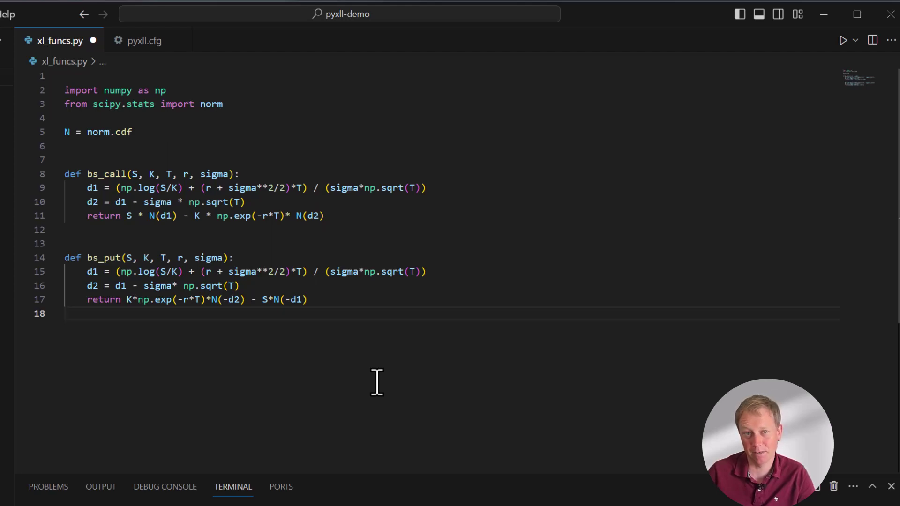
# Move the cursor back to the blank line between the bs_call and bs_put functions.
pyautogui.press('Up')
pyautogui.press('Up')
pyautogui.press('Up')
pyautogui.press('Up')
pyautogui.press('Up')
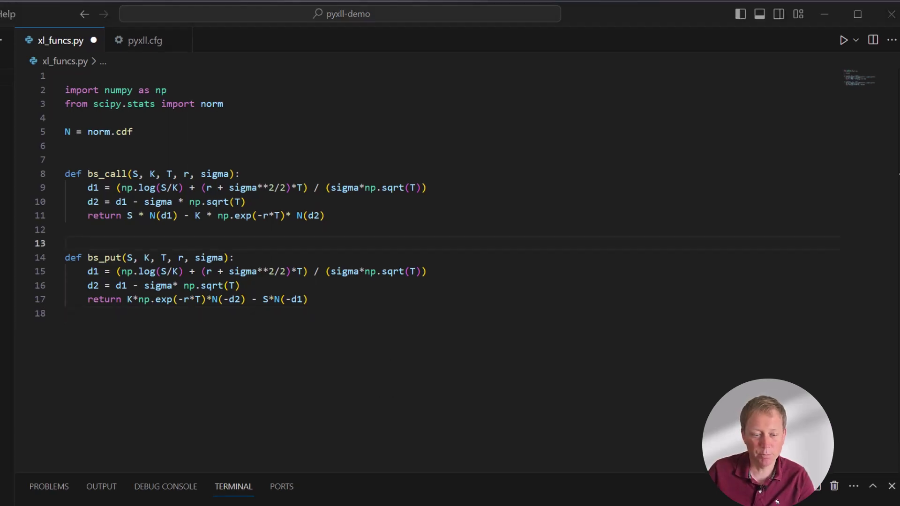
# Bring the PyXLL workbook forward and select its S, K, T, r, sigma and empty bs_call/bs_put headers.
pyautogui.click(335, 483)
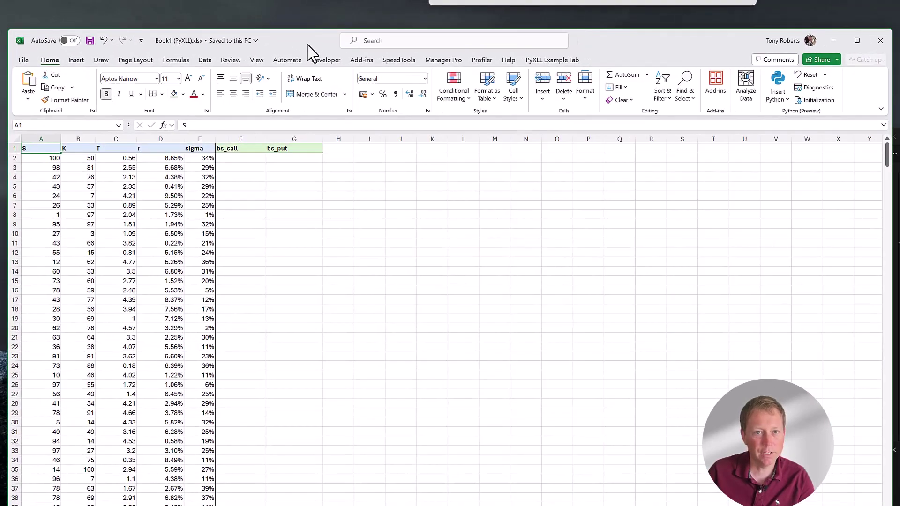
pyautogui.click(227, 299)
pyautogui.moveTo(36, 148); pyautogui.dragTo(293, 148)
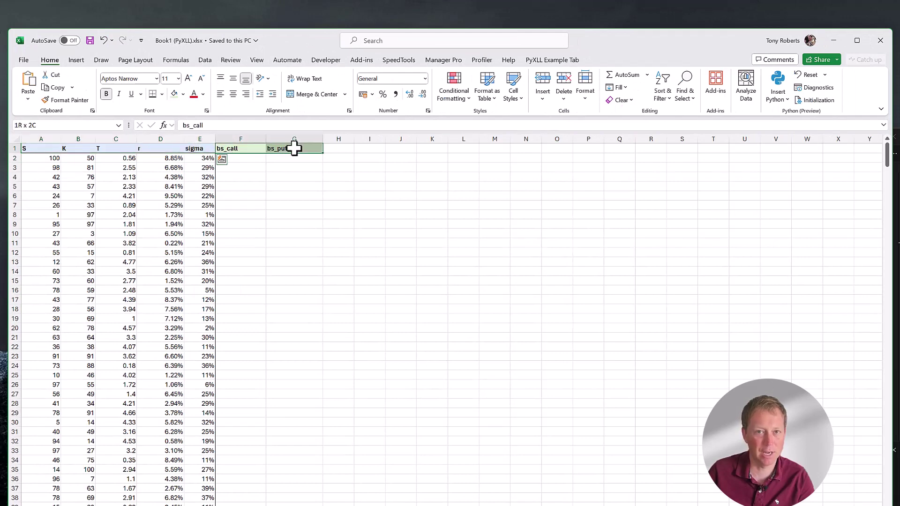
pyautogui.click(284, 194)
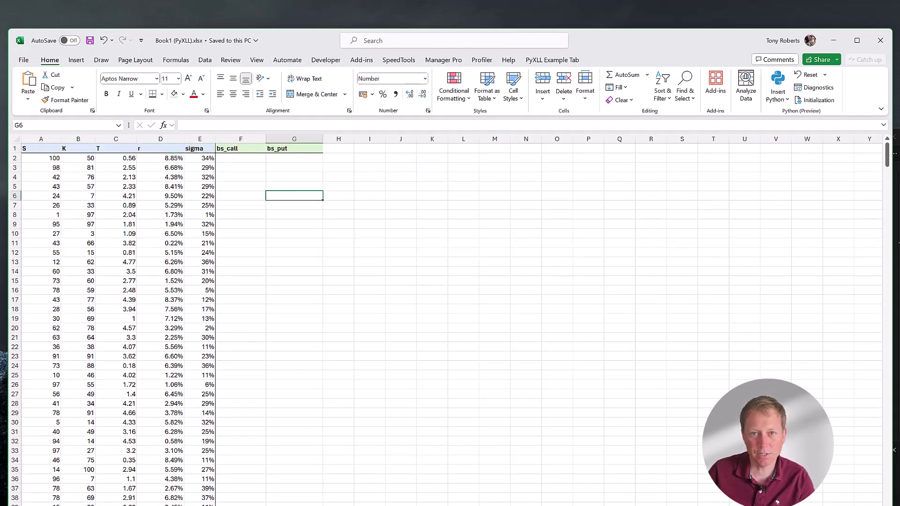
# Compare with the Python in Excel Book2 beside it, then return to F2 and the code editor.
pyautogui.hotkey('alt', 'Tab')
pyautogui.moveTo(285, 220); pyautogui.dragTo(587, 373)
pyautogui.click(584, 371)
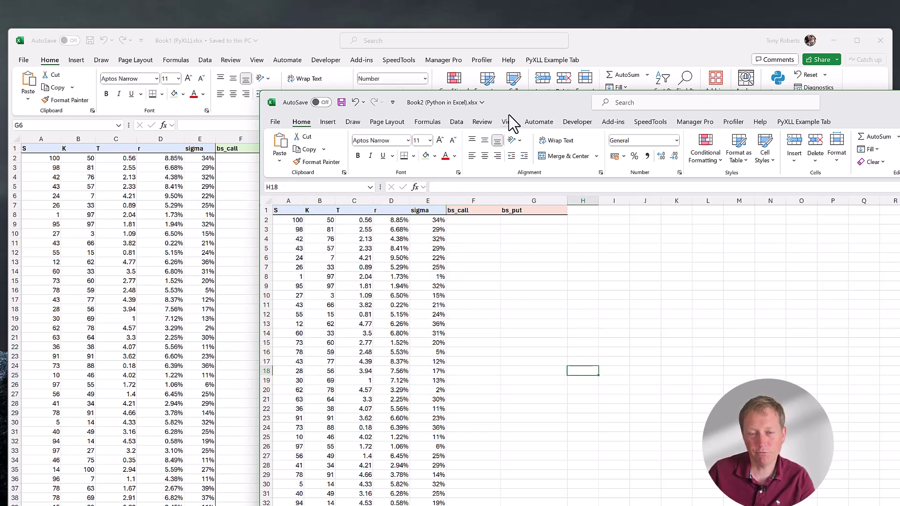
pyautogui.moveTo(521, 106); pyautogui.dragTo(625, 110)
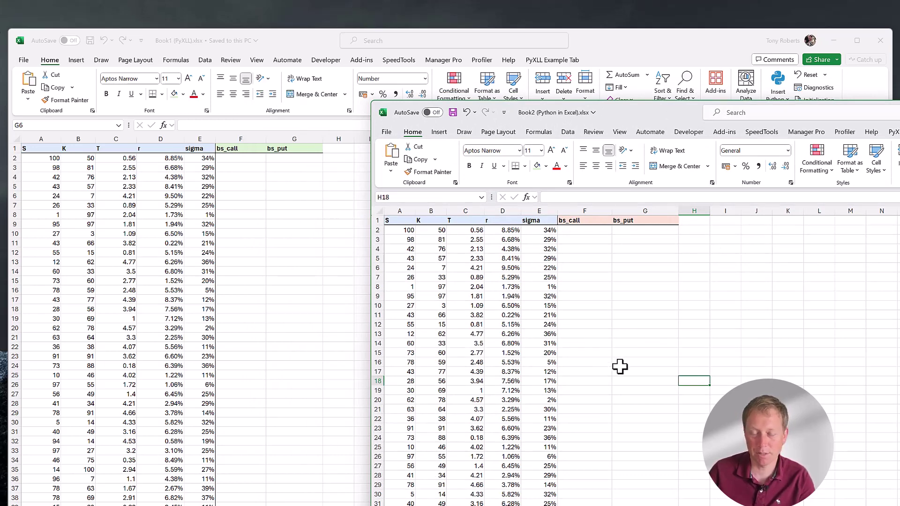
pyautogui.click(241, 158)
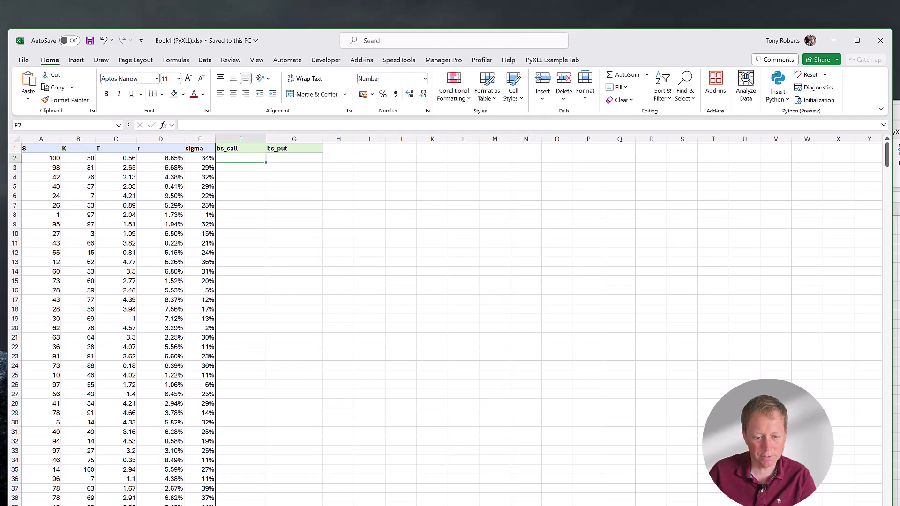
pyautogui.hotkey('alt', 'Tab')
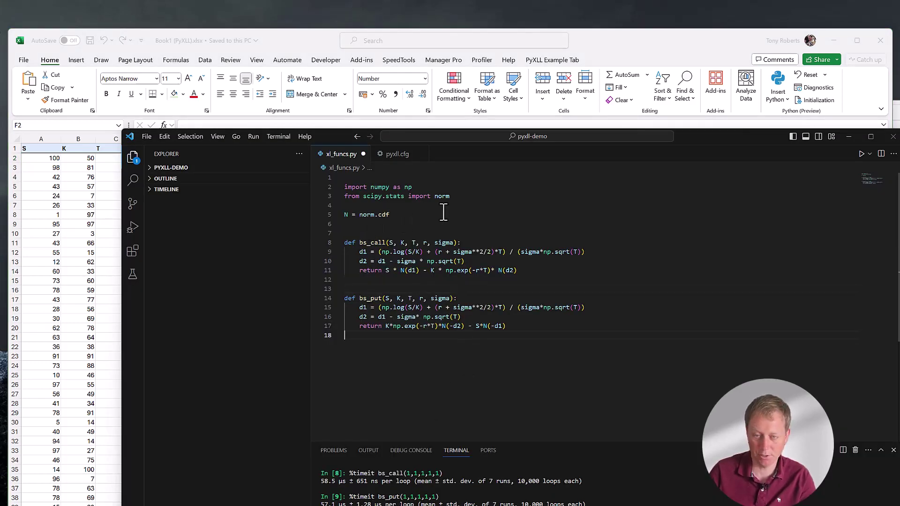
# Add 'from pyxll import xl_func' after the numpy and norm imports.
pyautogui.click(461, 198)
pyautogui.press('Return')
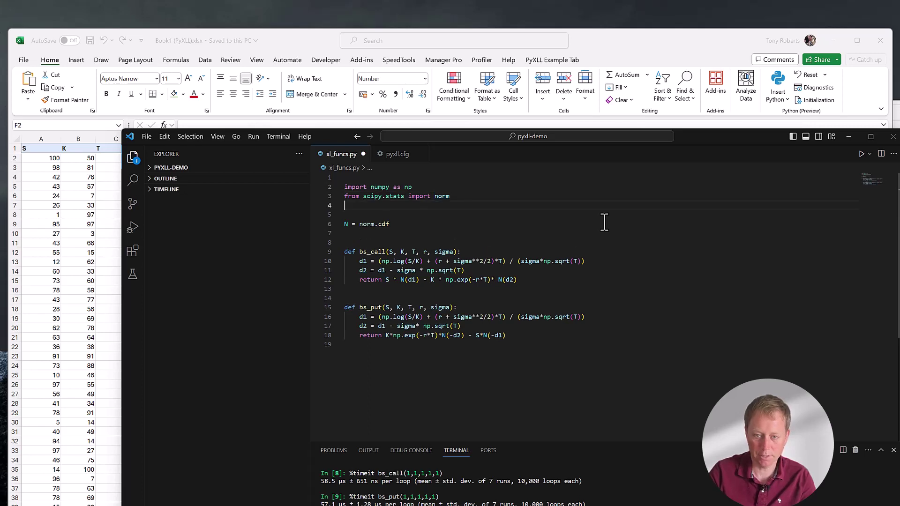
pyautogui.write('from pyxll import xl_func')
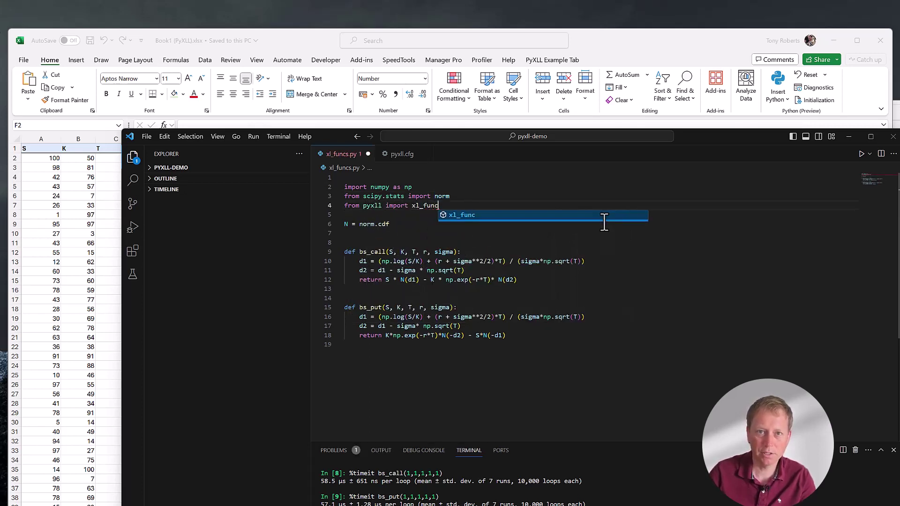
pyautogui.press('Escape')
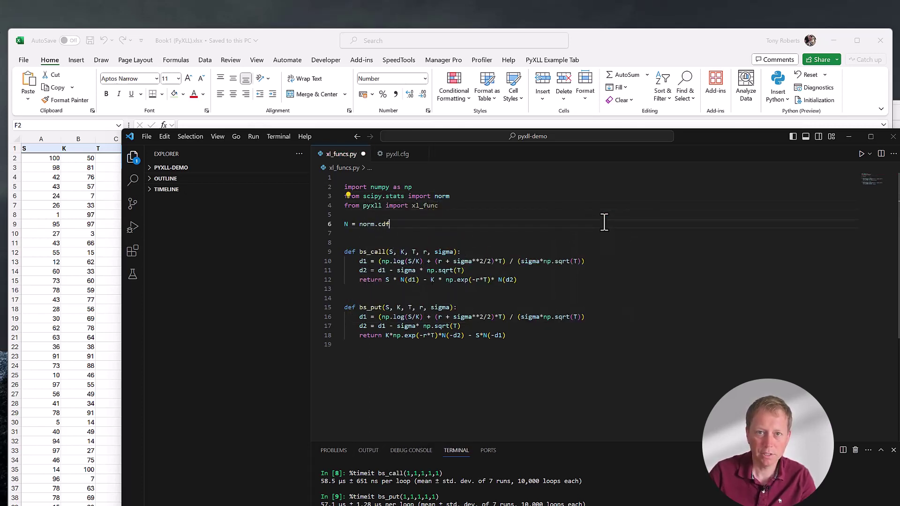
pyautogui.press('Down')
pyautogui.press('Down')
pyautogui.press('Down')
pyautogui.press('Down')
pyautogui.press('Return')
pyautogui.write('@xl_f')
pyautogui.press('Tab')
pyautogui.press('Down')
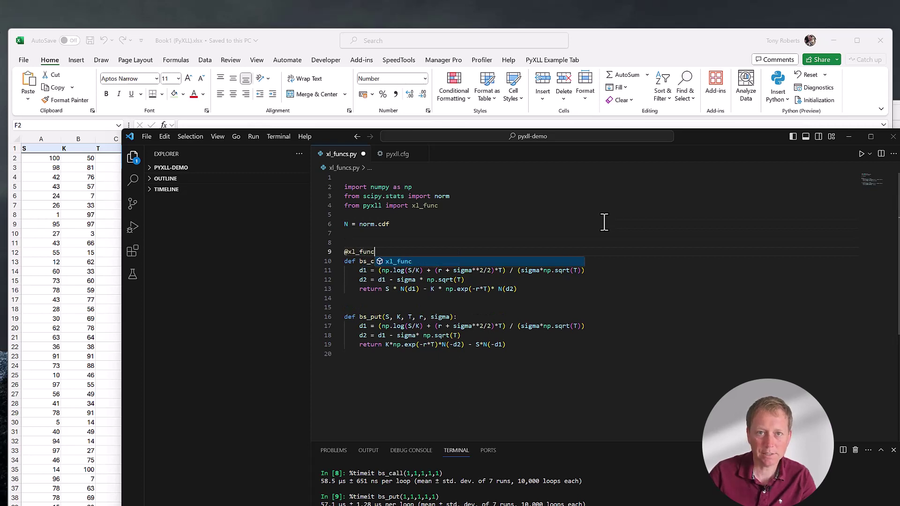
pyautogui.press('Down')
pyautogui.press('Down')
pyautogui.press('Return')
pyautogui.write('@xl_func')
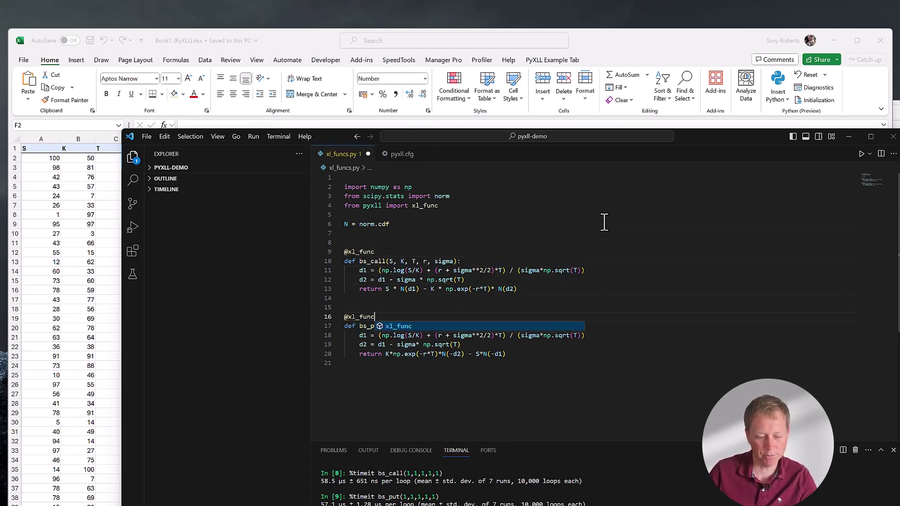
pyautogui.press('Escape')
pyautogui.press('Up')
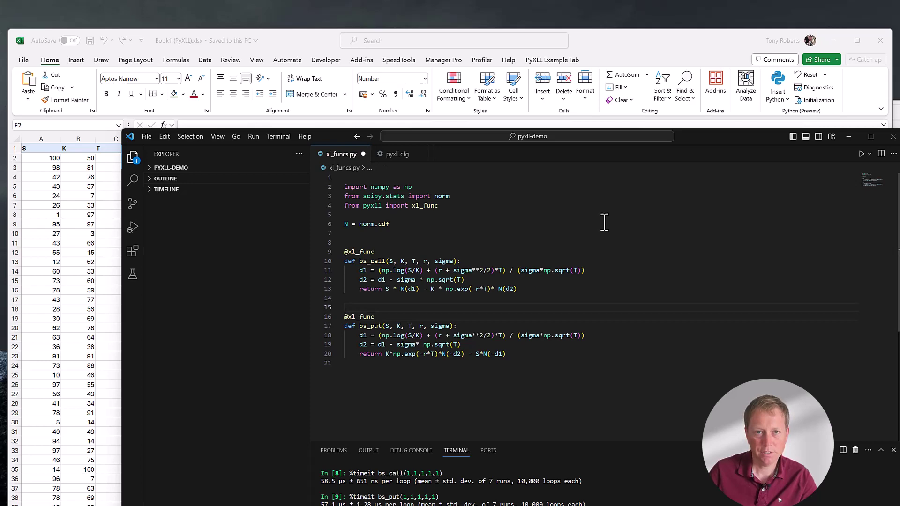
# Reload PyXLL in the PyXLL workbook so the new functions are available.
pyautogui.click(621, 46)
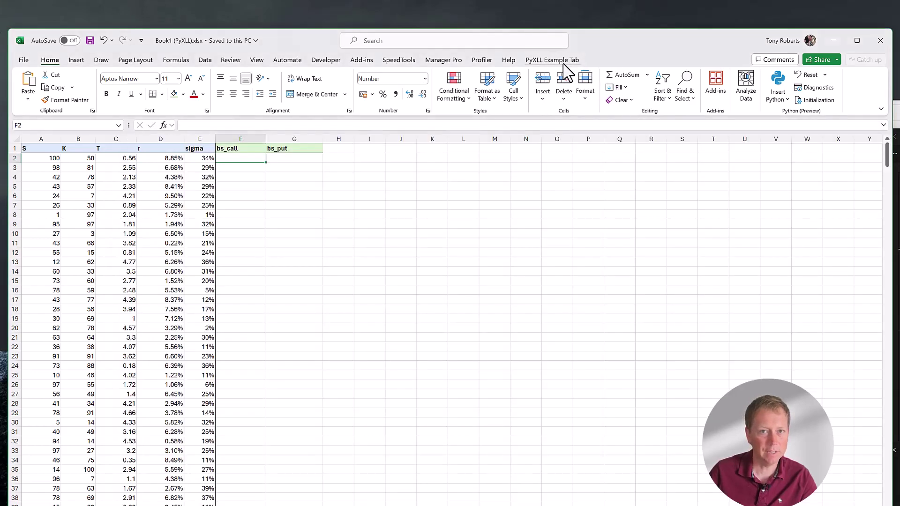
pyautogui.click(553, 60)
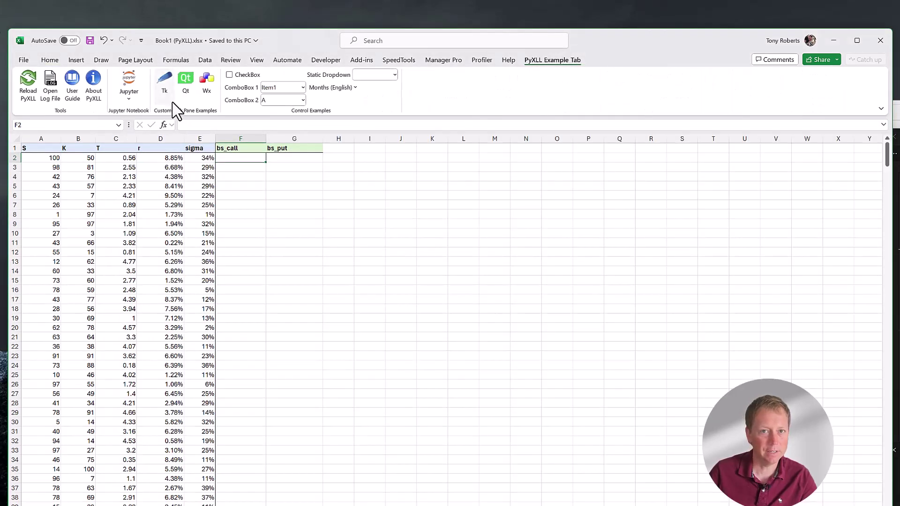
pyautogui.click(29, 89)
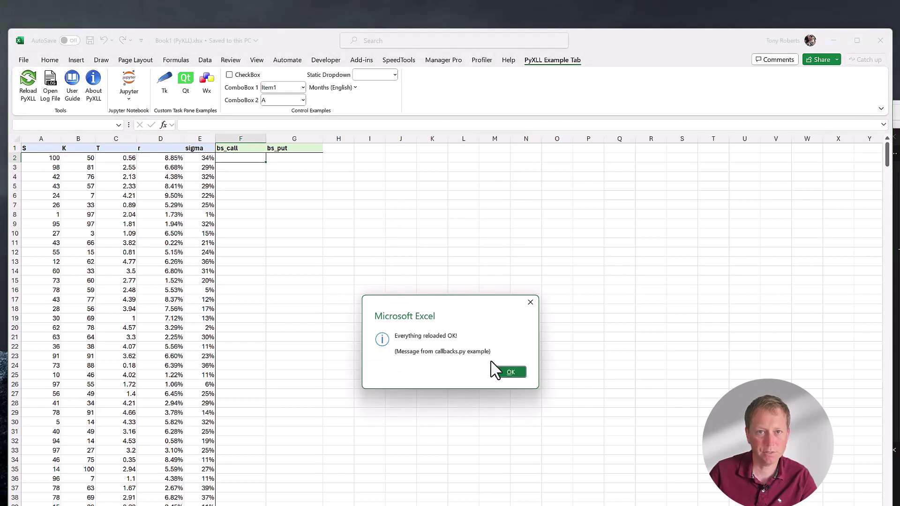
pyautogui.click(508, 371)
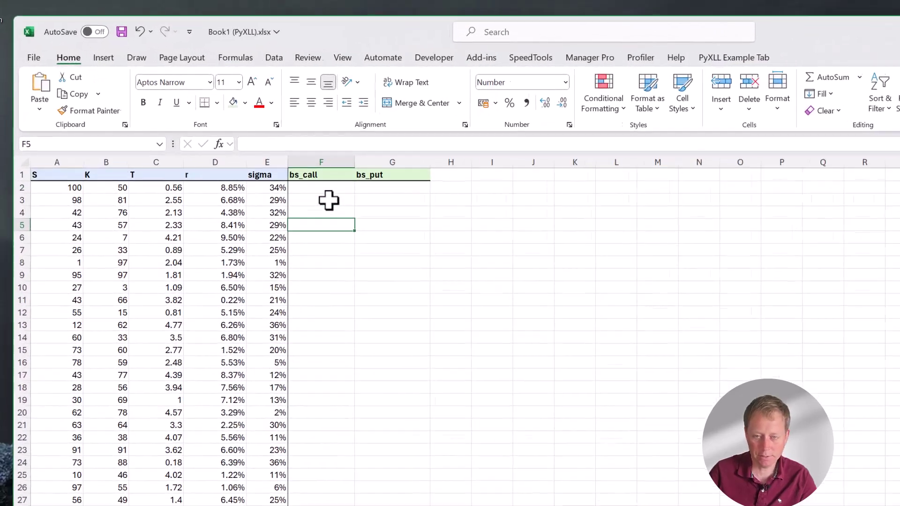
# Enter =bs_call(A2,B2,C2,D2,E2) in F2, giving 52.4263.
pyautogui.write('=bs')
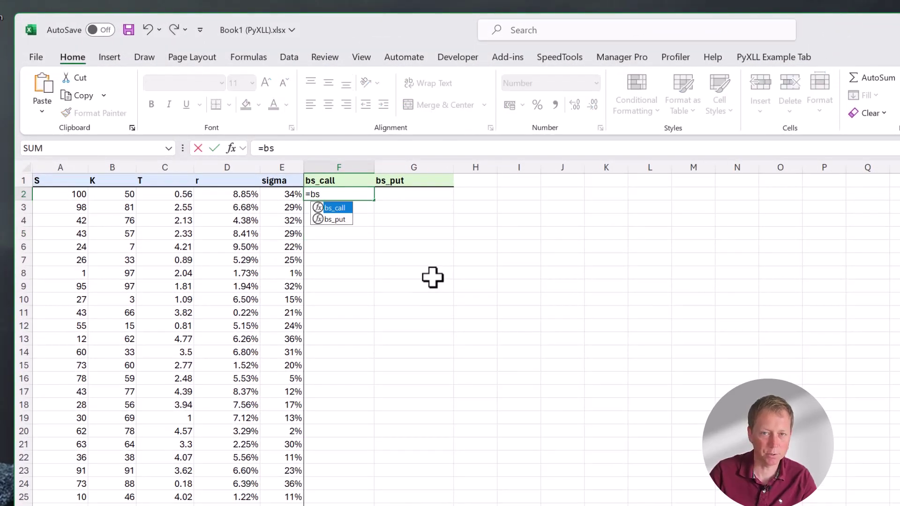
pyautogui.write('_')
pyautogui.press('Tab')
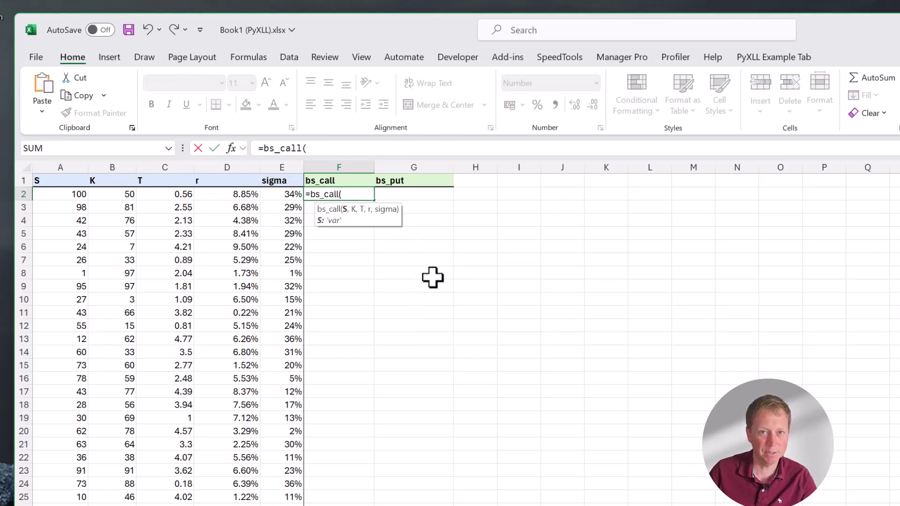
pyautogui.click(63, 192)
pyautogui.write(',')
pyautogui.click(112, 193)
pyautogui.write(',')
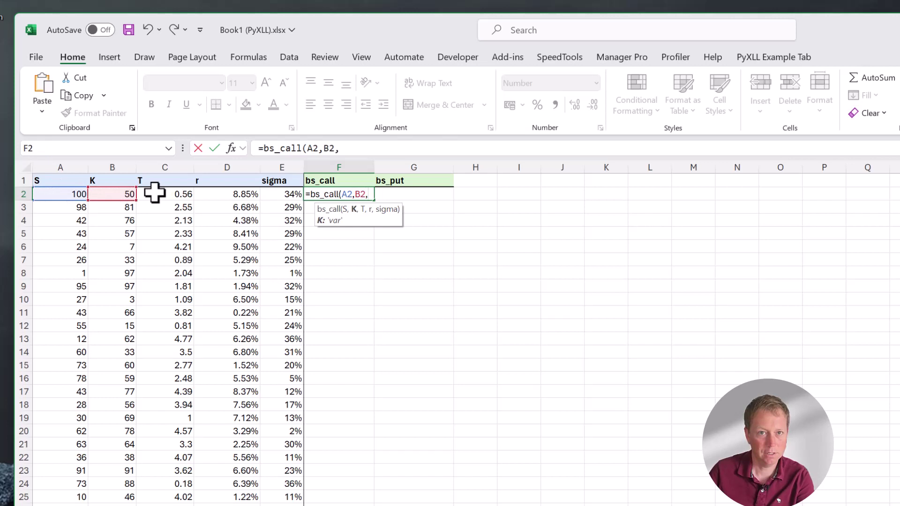
pyautogui.click(160, 193)
pyautogui.write(',')
pyautogui.click(221, 194)
pyautogui.write(',')
pyautogui.click(290, 194)
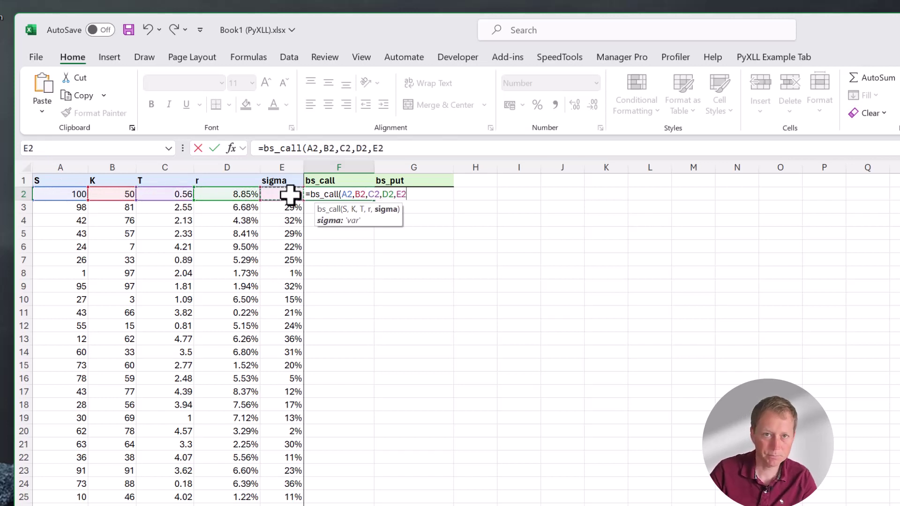
pyautogui.write(')')
pyautogui.press('Return')
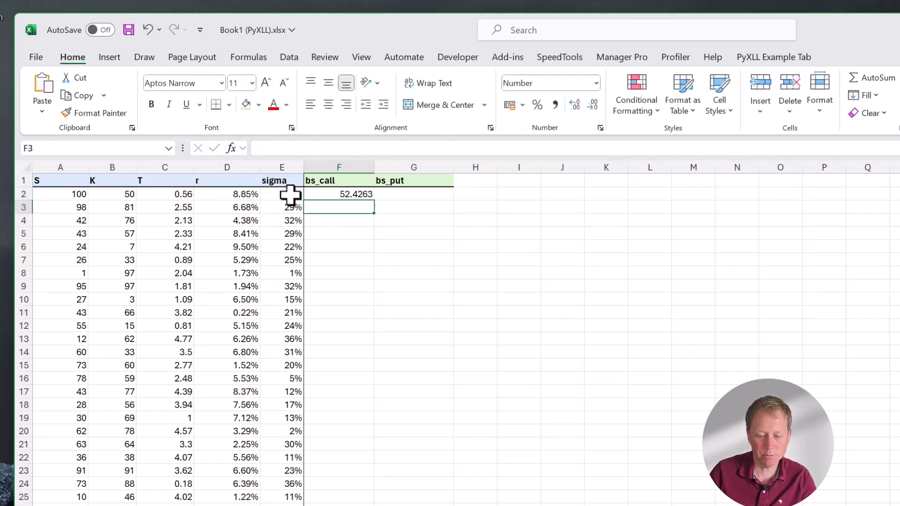
# Enter =bs_put(A2,B2,C2,D2,E2) in G2, giving 0.0087.
pyautogui.press('Up')
pyautogui.press('Right')
pyautogui.write('=bs_')
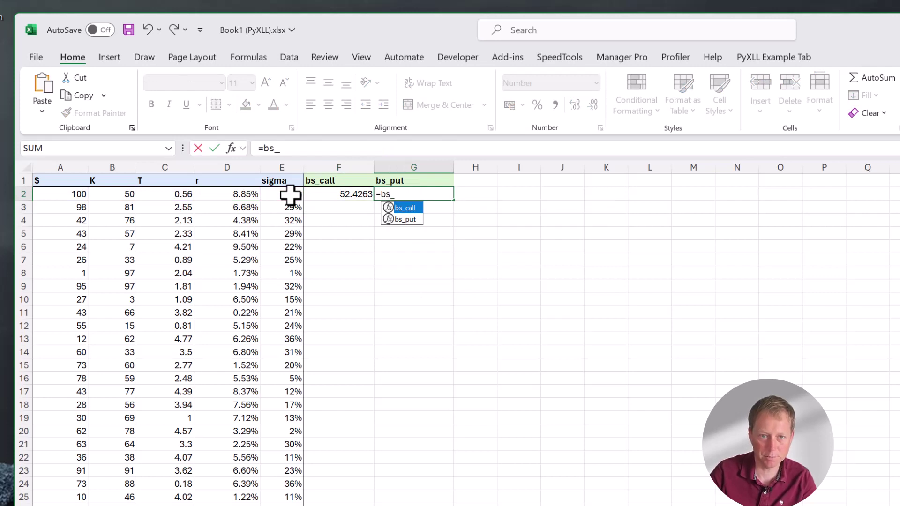
pyautogui.write('put(')
pyautogui.click(84, 197)
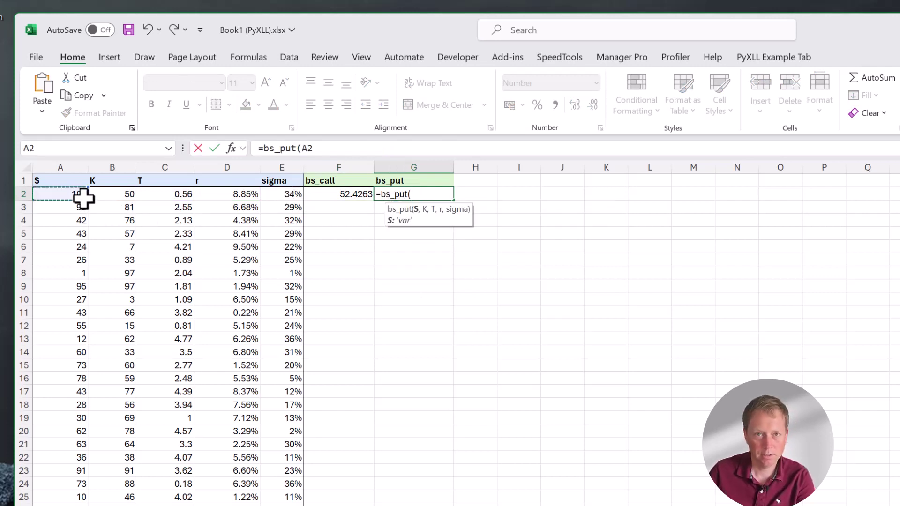
pyautogui.write(',')
pyautogui.click(109, 197)
pyautogui.write(',')
pyautogui.click(160, 194)
pyautogui.write(',')
pyautogui.click(213, 194)
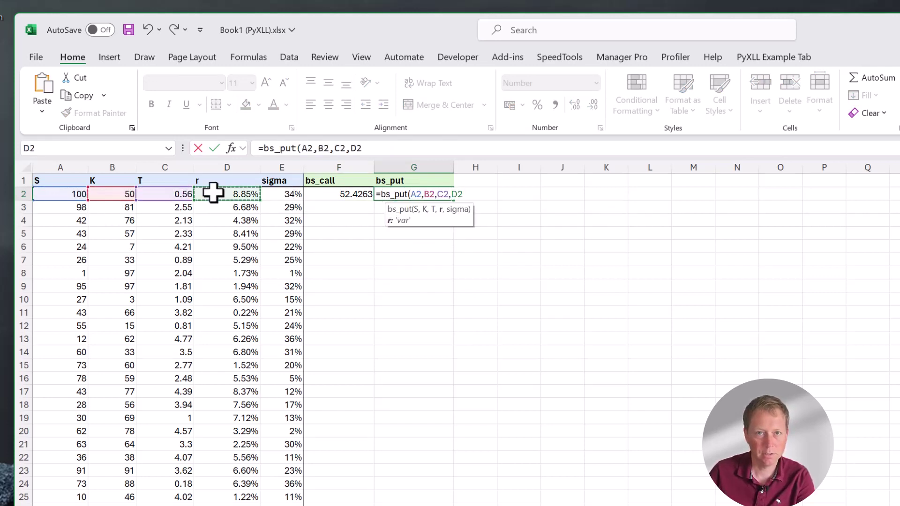
pyautogui.write(',')
pyautogui.click(295, 193)
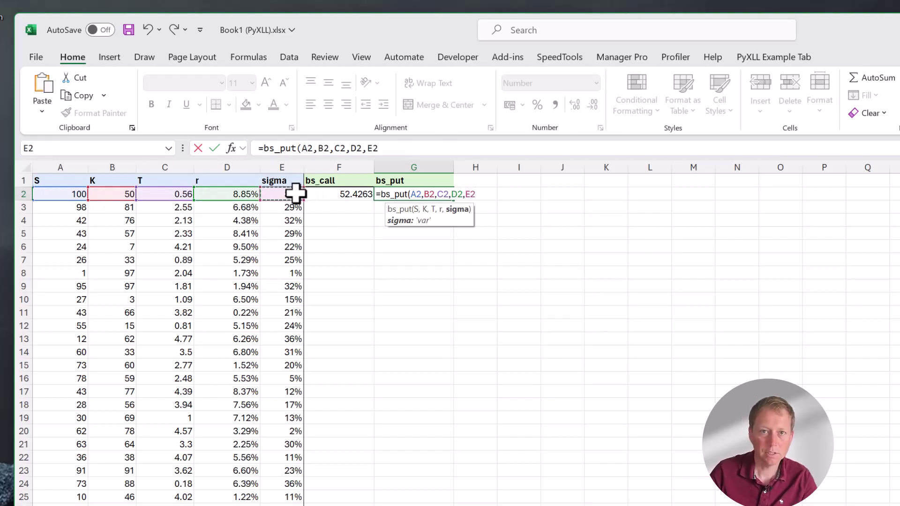
pyautogui.press('Return')
# Check how many rows of inputs column A holds.
pyautogui.press('Left')
pyautogui.press('Left')
pyautogui.press('Left')
pyautogui.press('Left')
pyautogui.press('Left')
pyautogui.press('Left')
pyautogui.press('Up')
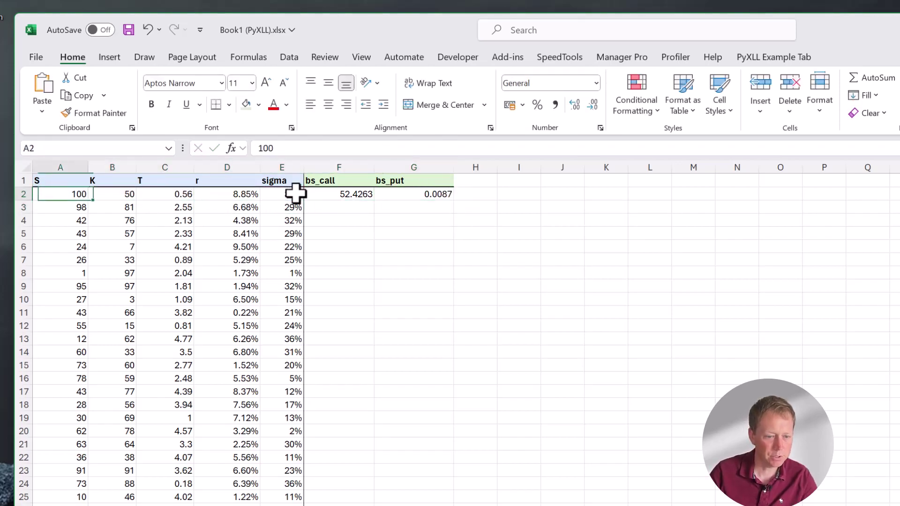
pyautogui.hotkey('ctrl', 'shift', 'Down')
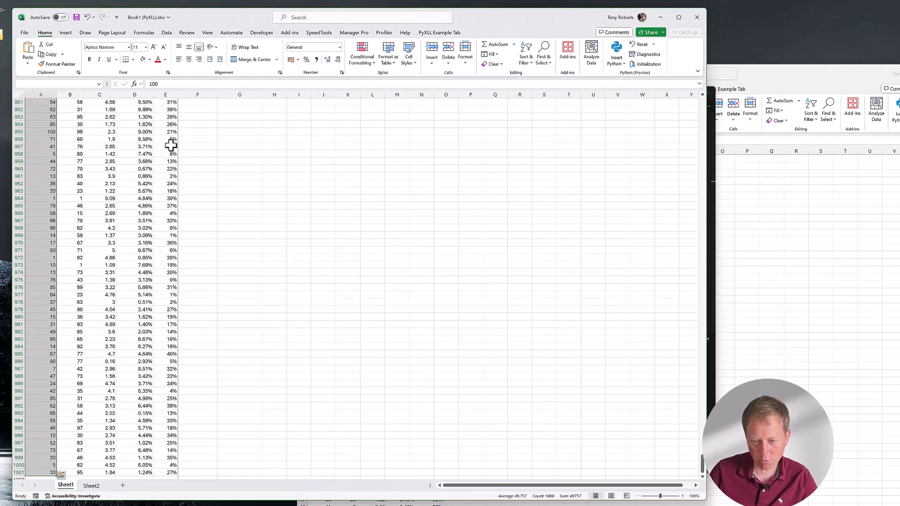
# Fill the F2 bs_call and G2 bs_put formulas down through every input row.
pyautogui.hotkey('ctrl', 'Home')
pyautogui.click(201, 110)
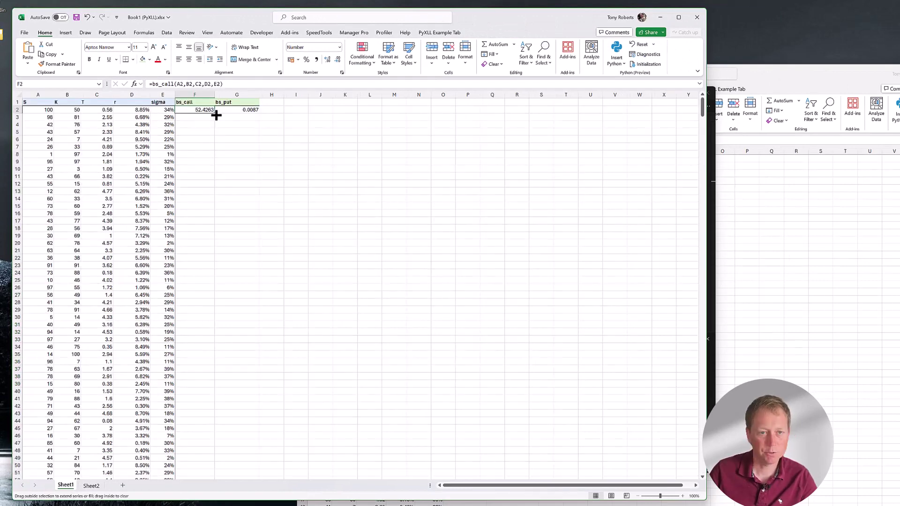
pyautogui.doubleClick(215, 113)
pyautogui.click(237, 109)
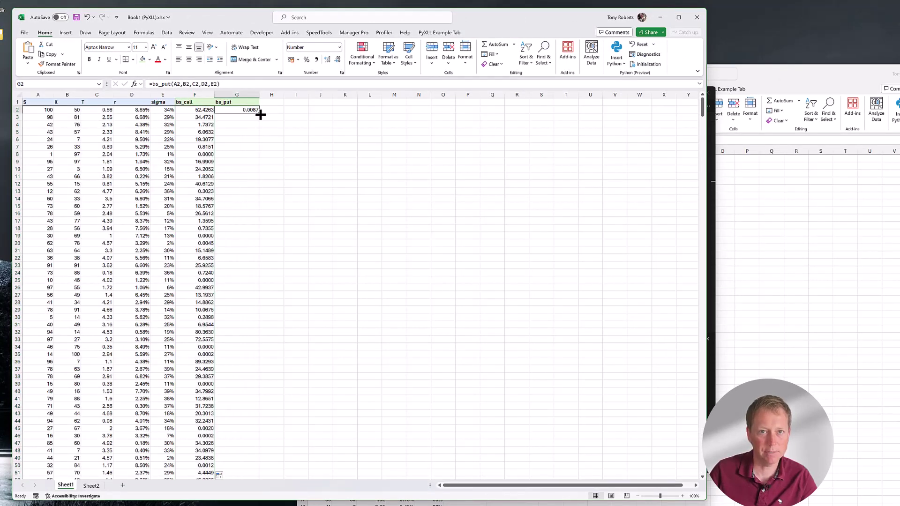
pyautogui.doubleClick(260, 114)
# Confirm the bs_put results reach row 1001, then return to the header row.
pyautogui.click(186, 185)
pyautogui.scroll(-5, 225, 230)
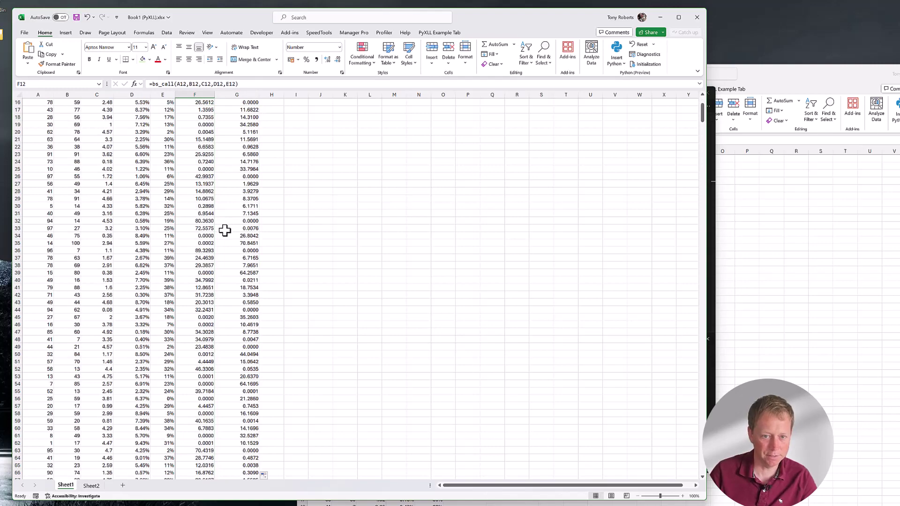
pyautogui.press('Home')
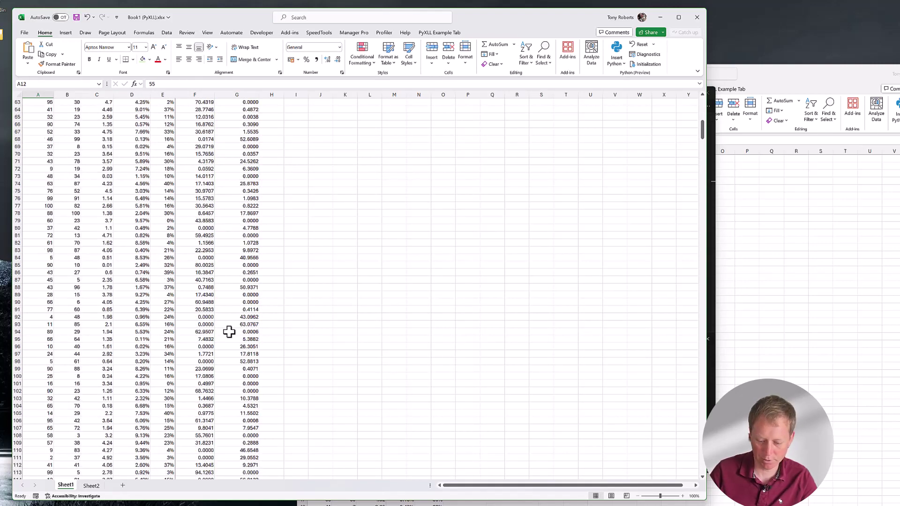
pyautogui.click(223, 362)
pyautogui.hotkey('ctrl', 'Down')
pyautogui.hotkey('ctrl', 'Left')
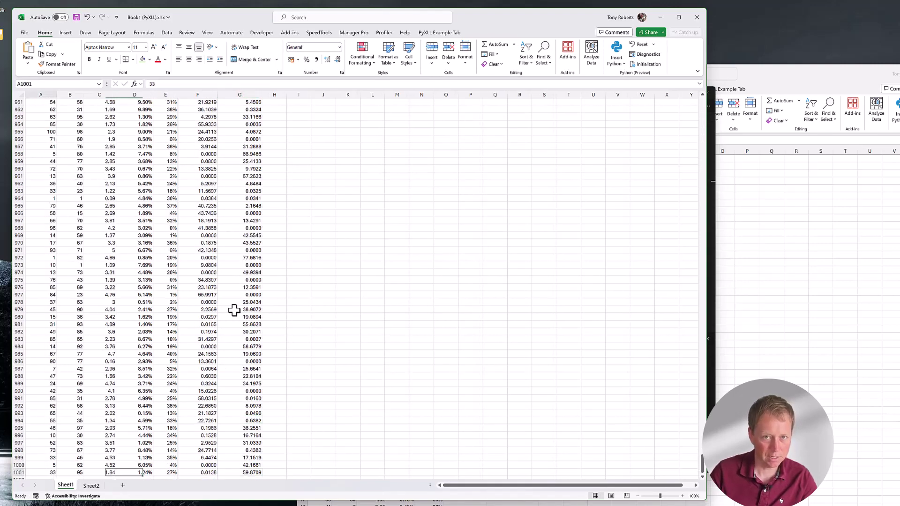
pyautogui.hotkey('ctrl', 'Right')
pyautogui.hotkey('ctrl', 'Up')
pyautogui.press('Left')
pyautogui.press('Left')
pyautogui.press('Left')
pyautogui.press('Left')
pyautogui.press('Left')
pyautogui.press('Left')
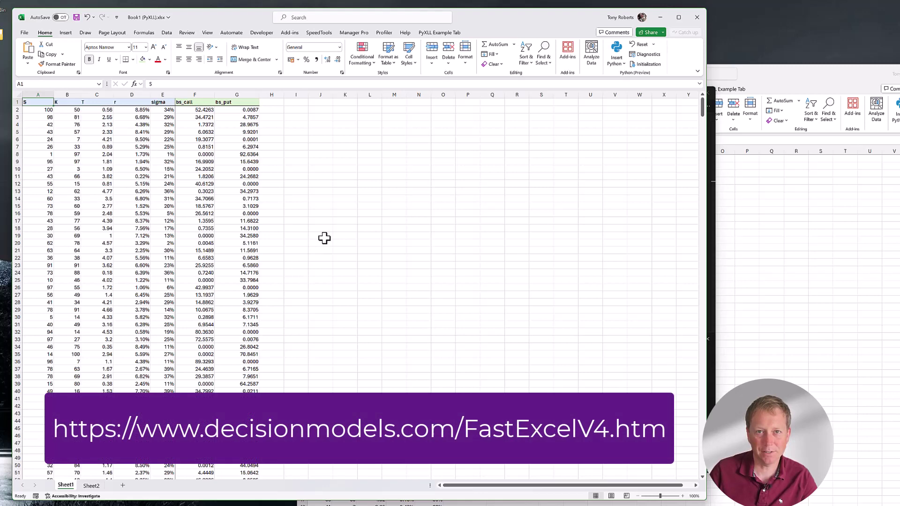
# Time a full recalculation of the PyXLL workbook with the FastExcel Profiler.
pyautogui.click(385, 33)
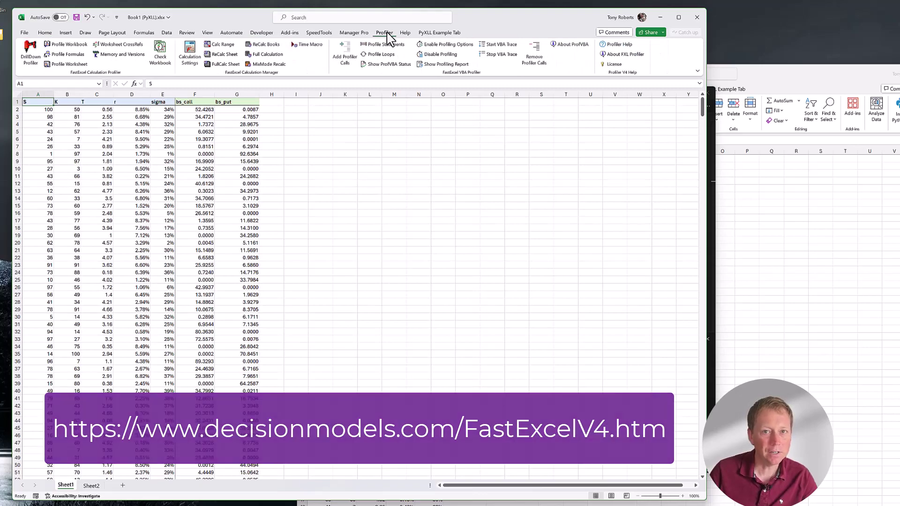
pyautogui.press('Down')
pyautogui.press('Down')
pyautogui.press('Down')
pyautogui.press('Down')
pyautogui.press('Right')
pyautogui.press('Right')
pyautogui.press('Right')
pyautogui.press('Right')
pyautogui.press('Right')
pyautogui.press('Right')
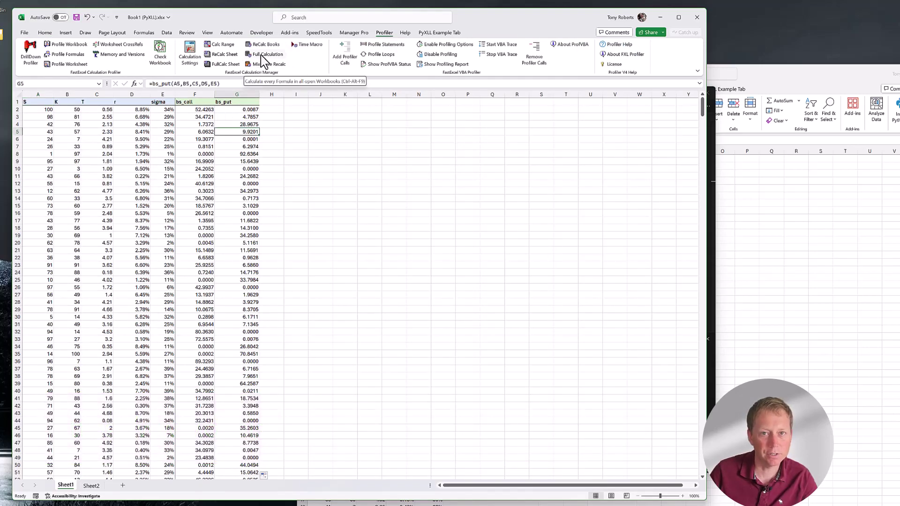
pyautogui.click(258, 56)
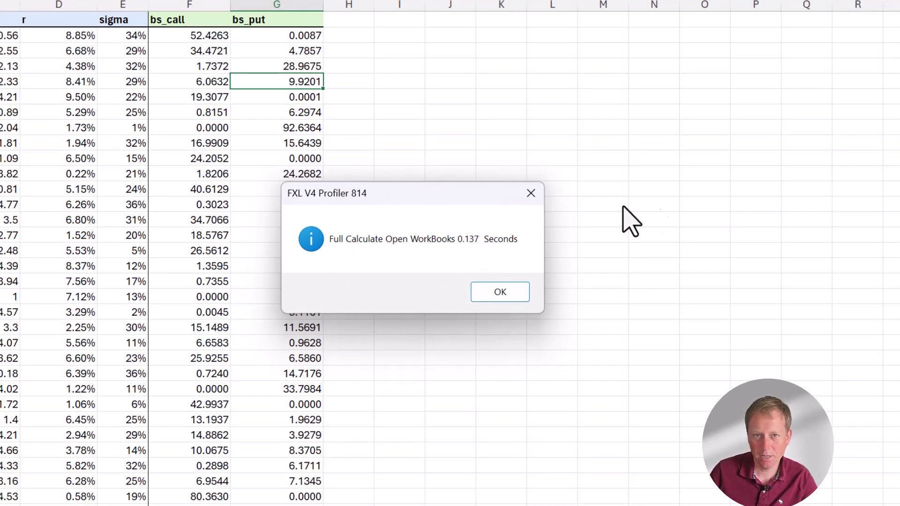
pyautogui.click(735, 185)
# Note 137ms in cell I4, then switch to the Python in Excel workbook.
pyautogui.click(416, 83)
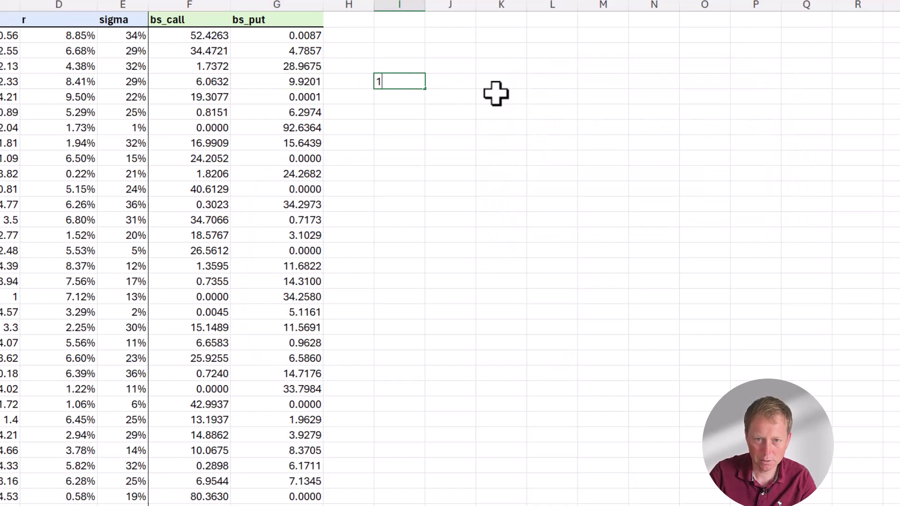
pyautogui.write('137ms')
pyautogui.press('Return')
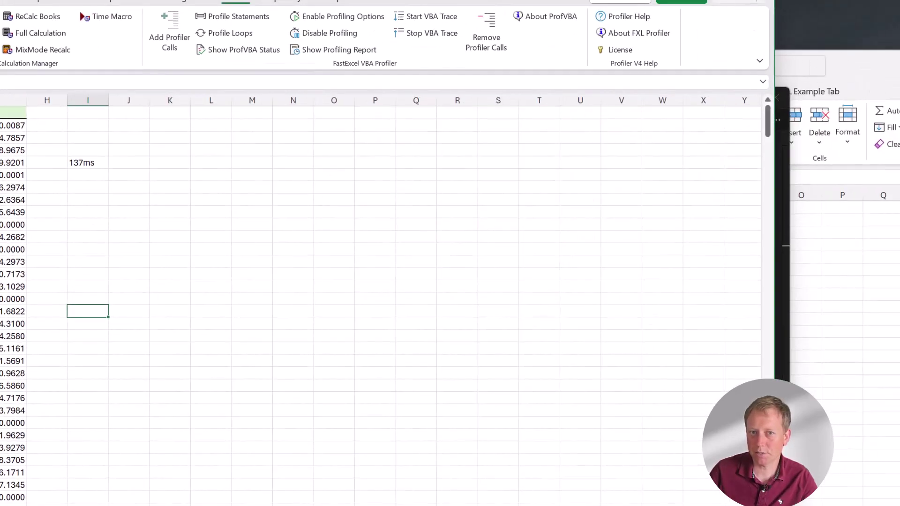
pyautogui.hotkey('alt', 'Tab')
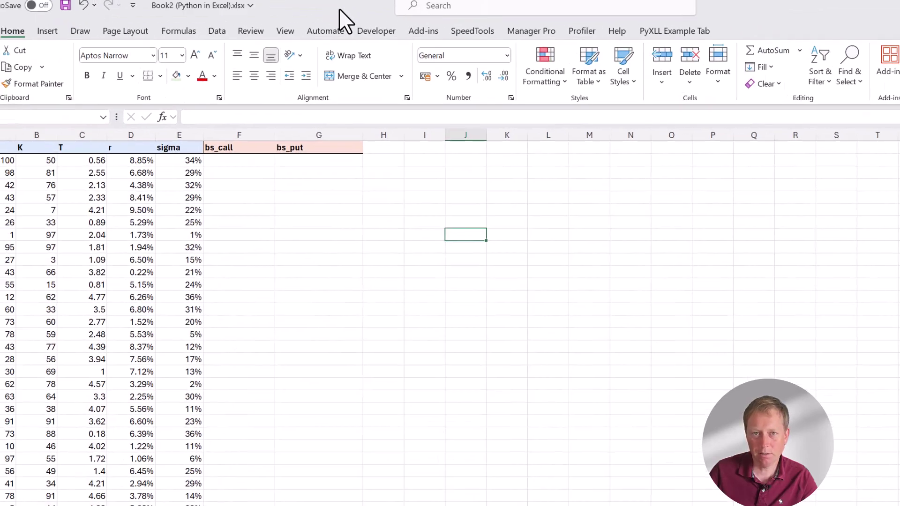
pyautogui.click(483, 198)
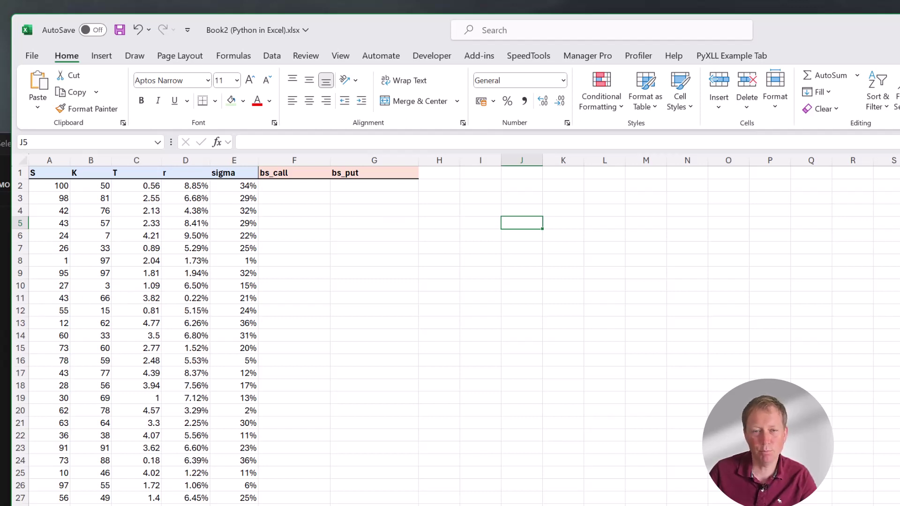
# Arrange the xl_funcs.py editor beside Book2 and bring the code back to the front.
pyautogui.hotkey('alt', 'Tab')
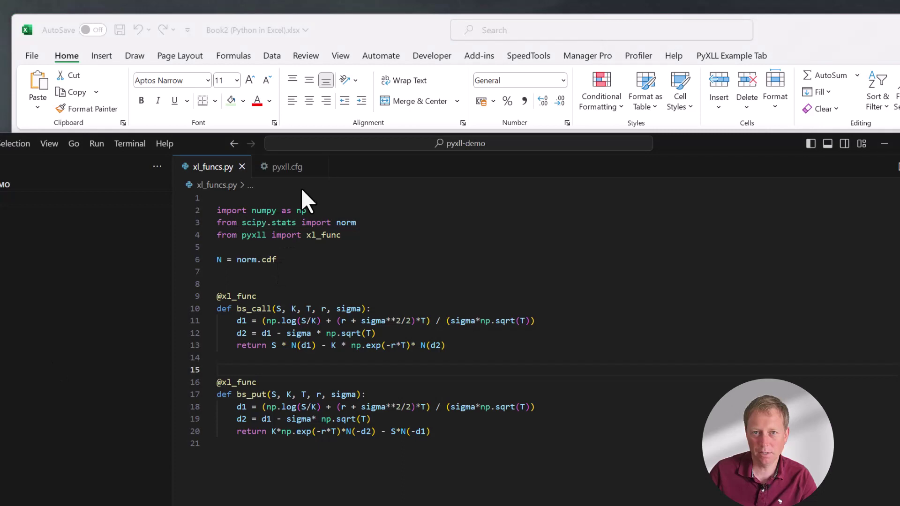
pyautogui.moveTo(734, 145); pyautogui.dragTo(553, 122)
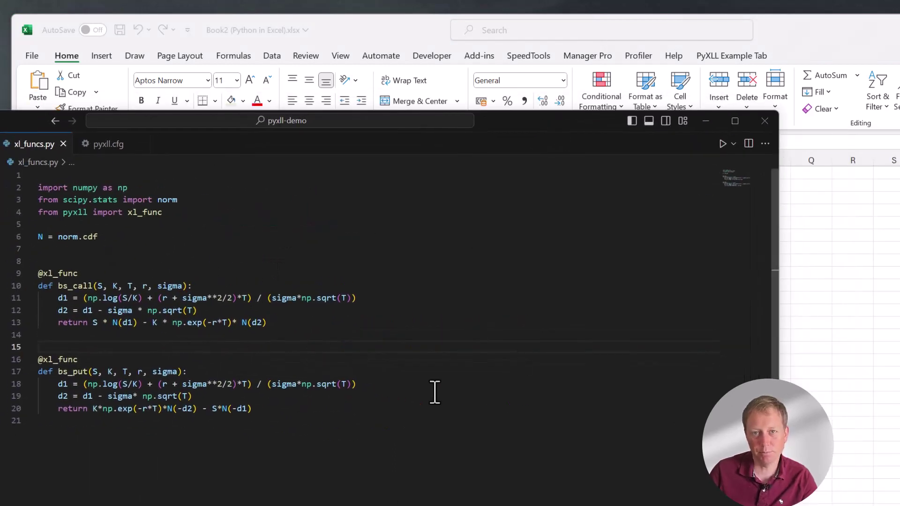
pyautogui.hotkey('alt', 'Tab')
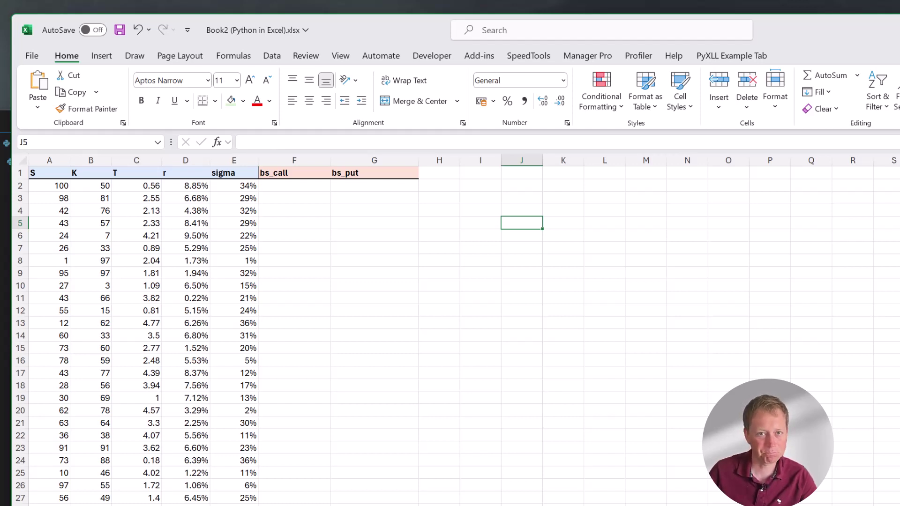
pyautogui.hotkey('alt', 'Tab')
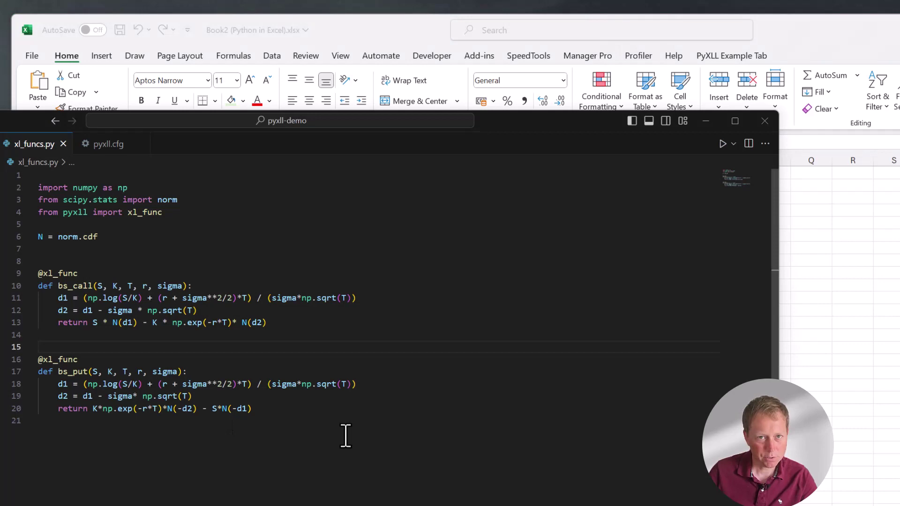
# Paste all the xl_funcs.py code into a new Python cell in J1.
pyautogui.hotkey('ctrl', 'a')
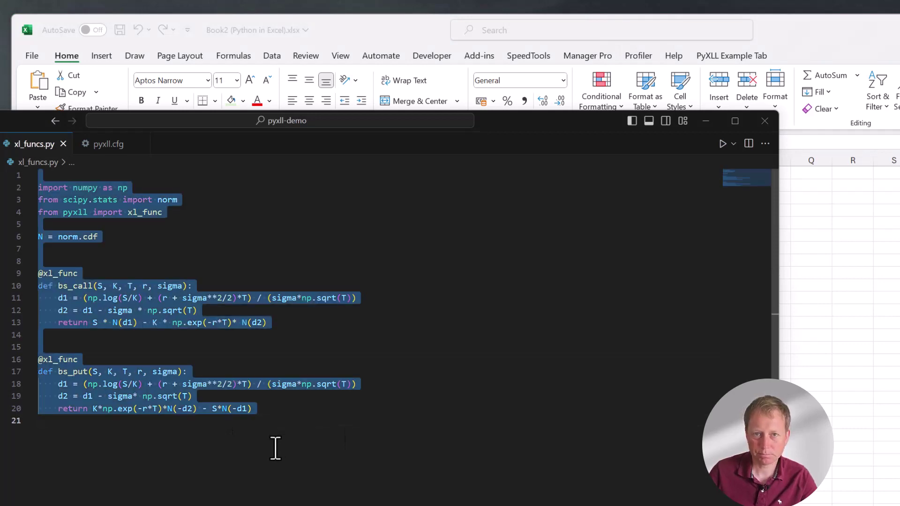
pyautogui.hotkey('alt', 'Tab')
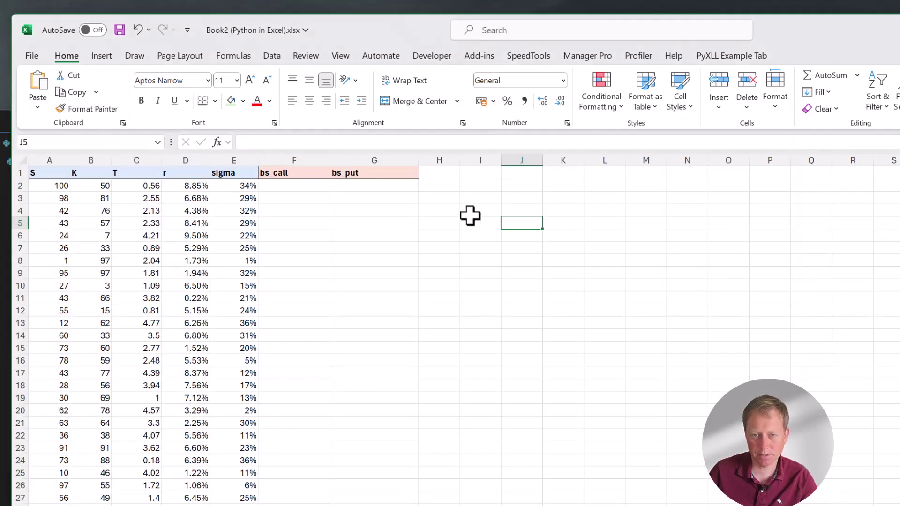
pyautogui.click(521, 173)
pyautogui.write('=py')
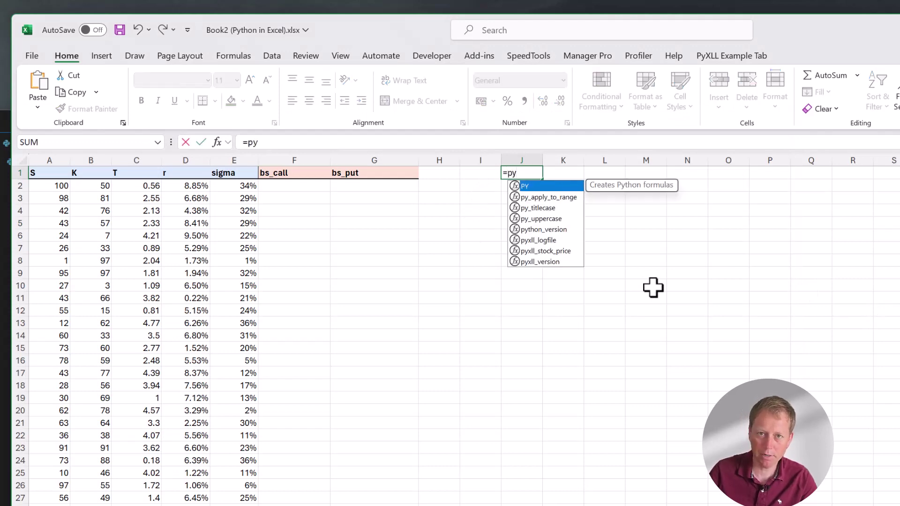
pyautogui.press('Tab')
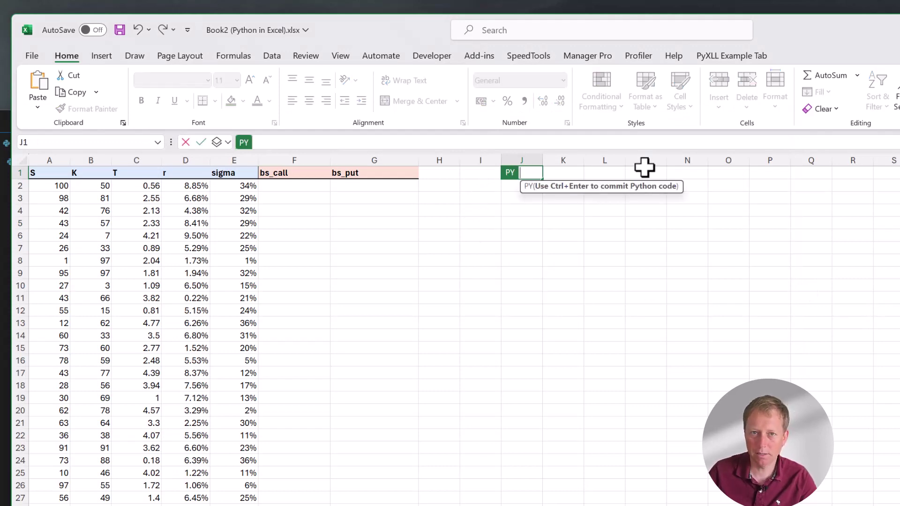
pyautogui.moveTo(647, 148); pyautogui.dragTo(655, 311)
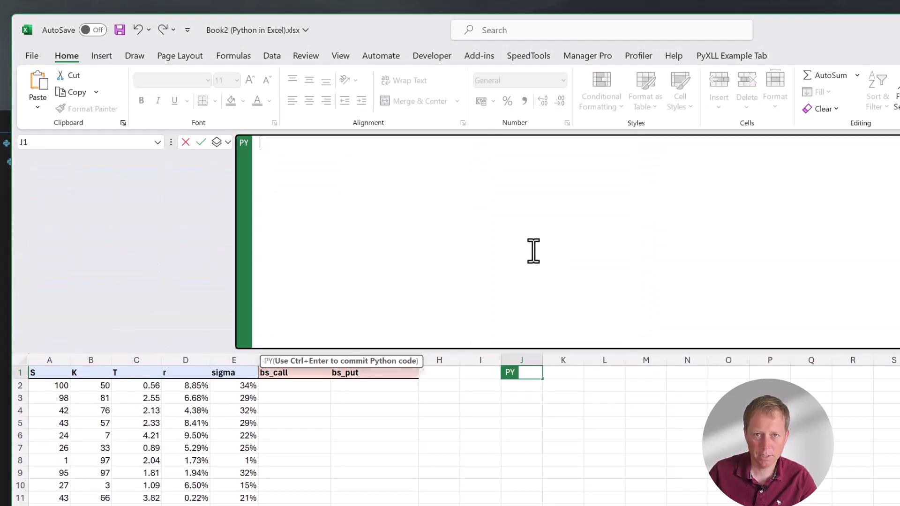
pyautogui.hotkey('ctrl', 'v')
pyautogui.click(406, 171)
pyautogui.scroll(1, 396, 213)
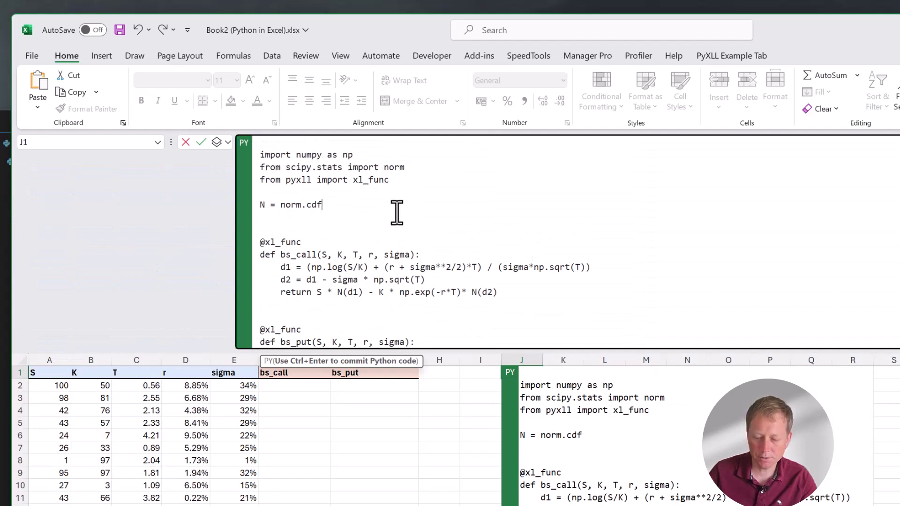
pyautogui.click(428, 180)
pyautogui.hotkey('shift', 'Home')
pyautogui.press('BackSpace')
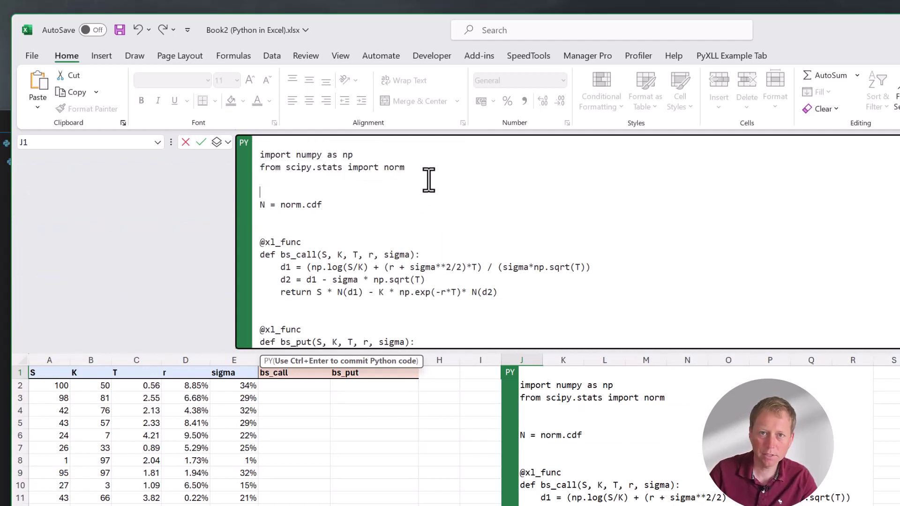
pyautogui.press('BackSpace')
pyautogui.hotkey('shift', 'Down')
pyautogui.hotkey('shift', 'Down')
pyautogui.press('BackSpace')
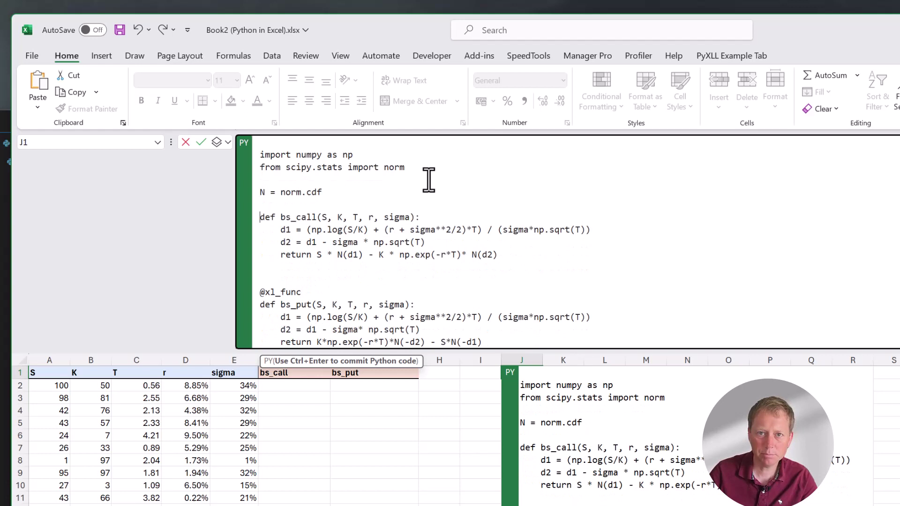
pyautogui.hotkey('shift', 'Down')
pyautogui.hotkey('shift', 'Down')
pyautogui.press('BackSpace')
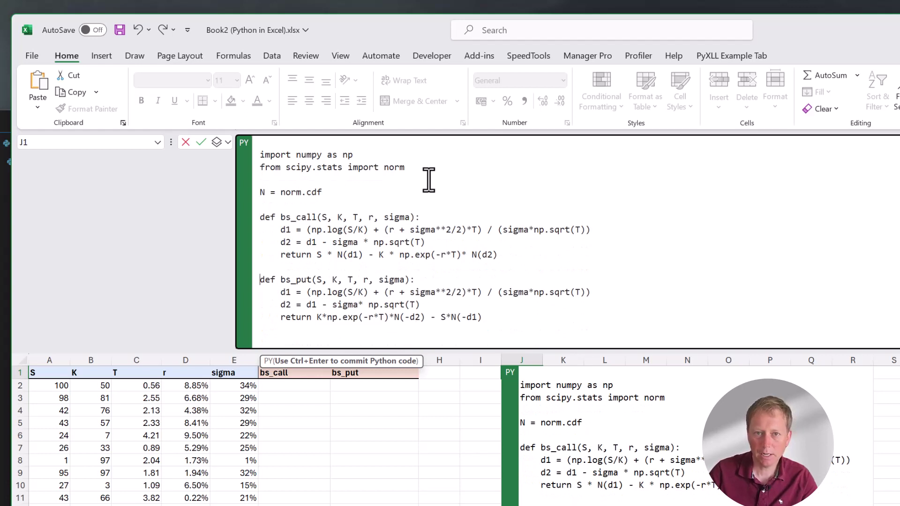
pyautogui.press('Return')
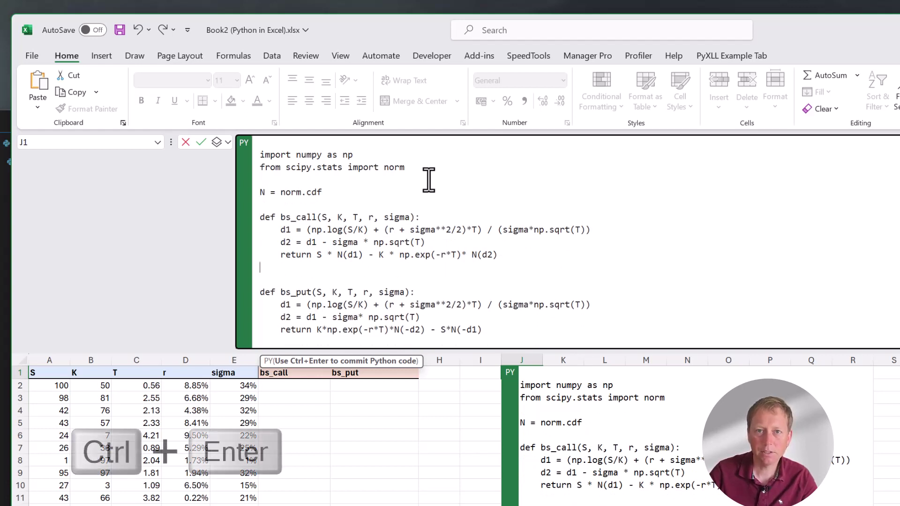
pyautogui.press('Up')
pyautogui.press('Up')
pyautogui.press('Up')
pyautogui.press('Up')
pyautogui.press('Up')
pyautogui.press('Up')
pyautogui.press('Up')
pyautogui.press('Return')
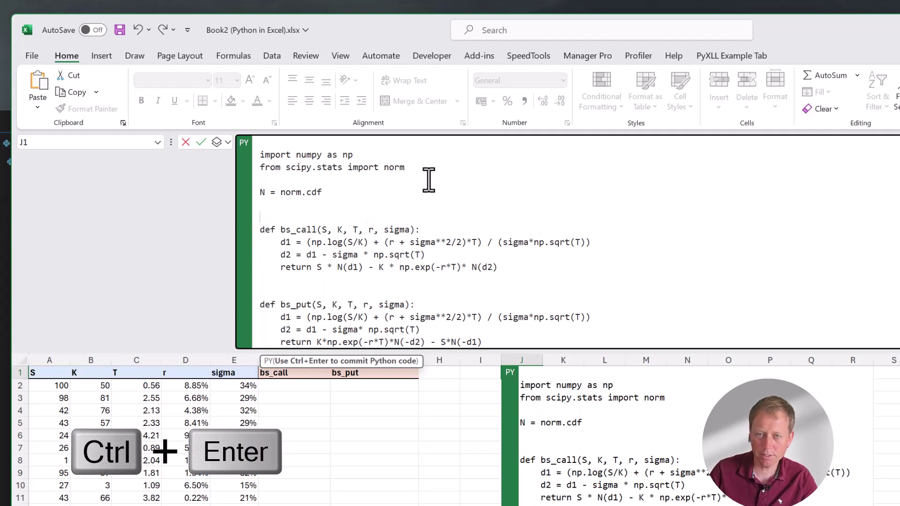
# Commit J1's Python code so it shows NoneType, and widen column J.
pyautogui.hotkey('ctrl', 'Return')
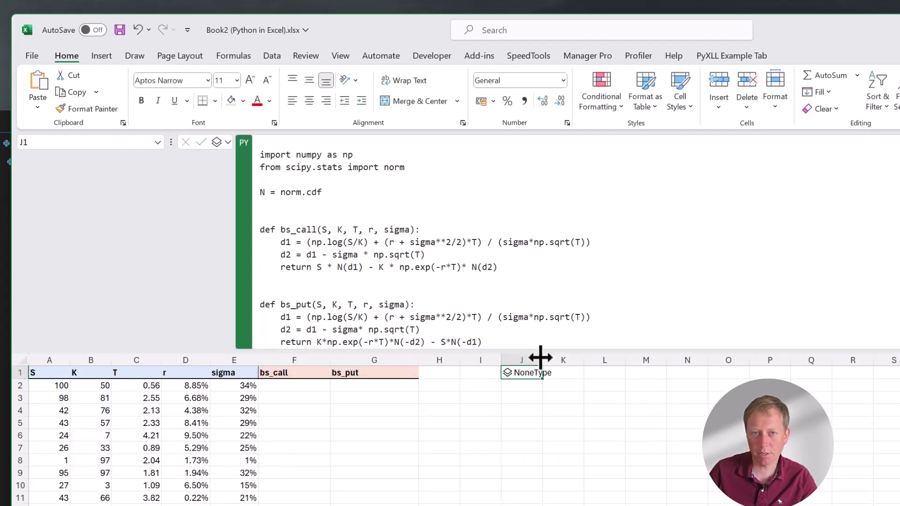
pyautogui.moveTo(541, 357); pyautogui.dragTo(592, 358)
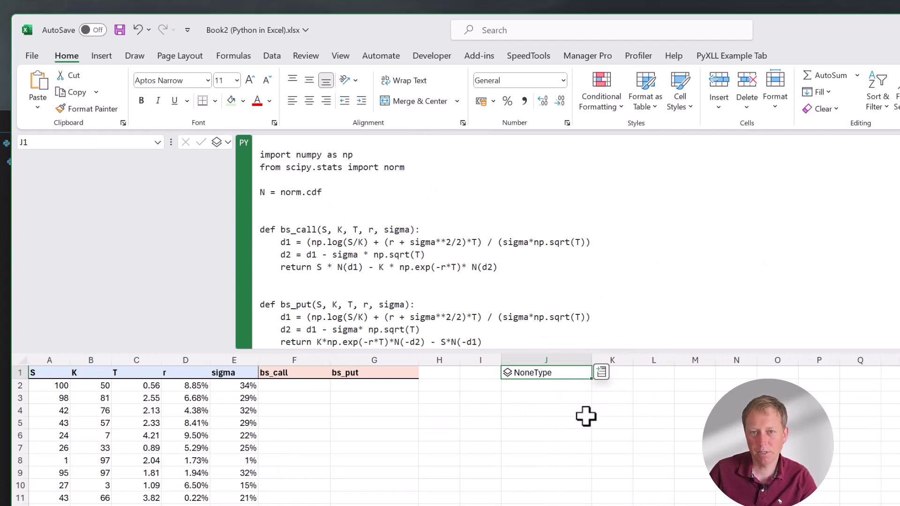
pyautogui.click(537, 412)
pyautogui.click(558, 372)
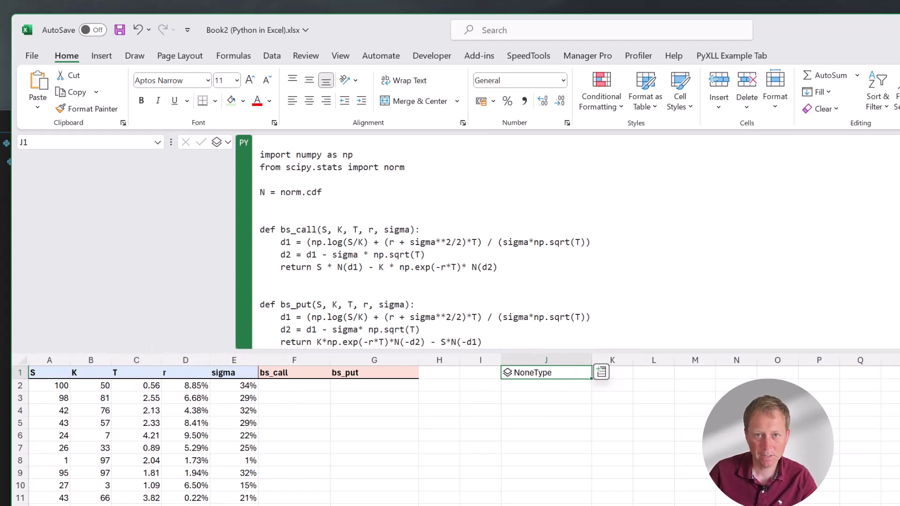
# Start a Python formula bs_call( in F2, then cancel it.
pyautogui.click(287, 387)
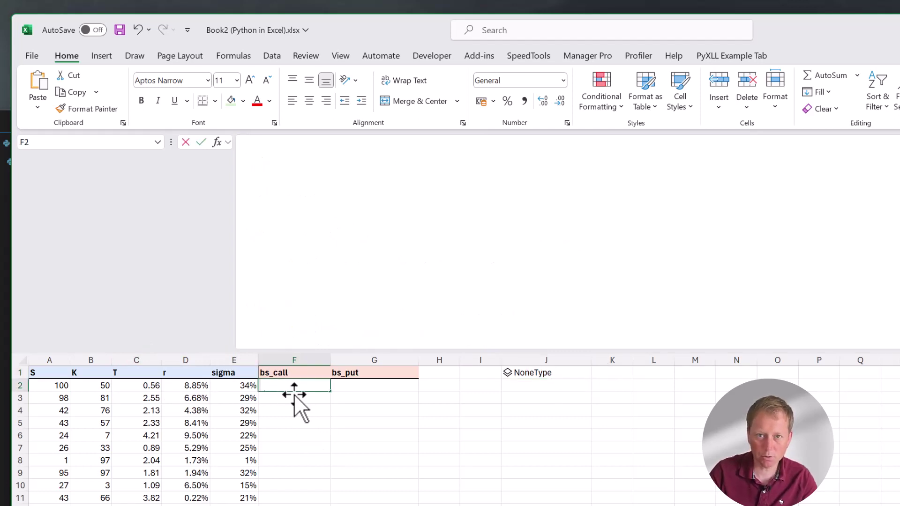
pyautogui.write('=py')
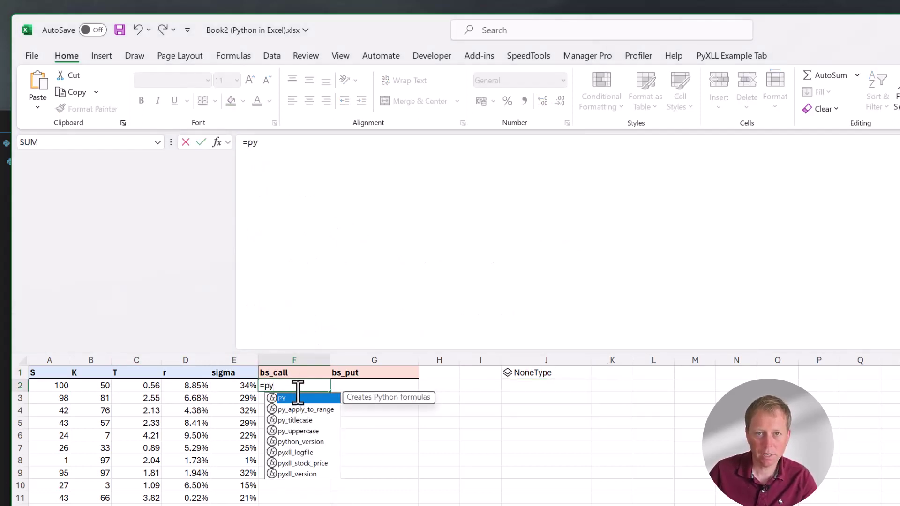
pyautogui.press('Tab')
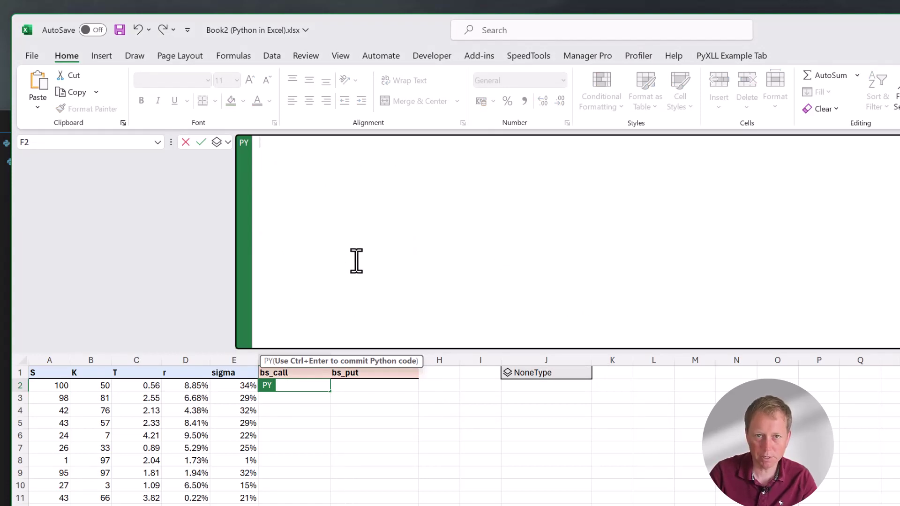
pyautogui.write('bs_call(')
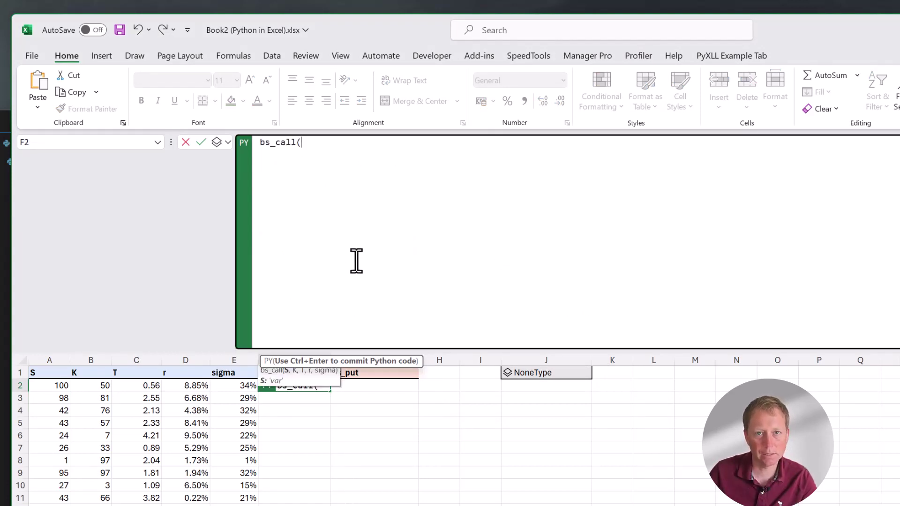
pyautogui.press('Escape')
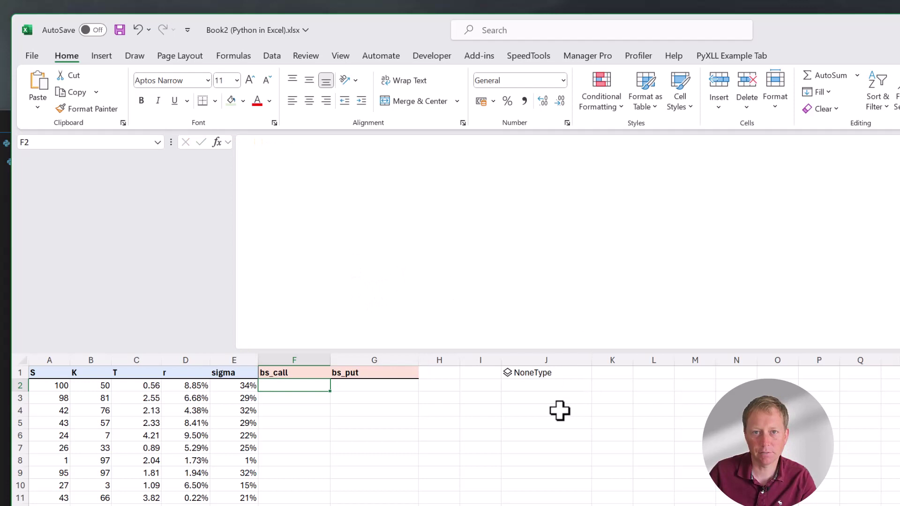
# Copy the bs_call(S, K, T, r, sigma) signature from J1's Python code.
pyautogui.click(551, 374)
pyautogui.click(430, 268)
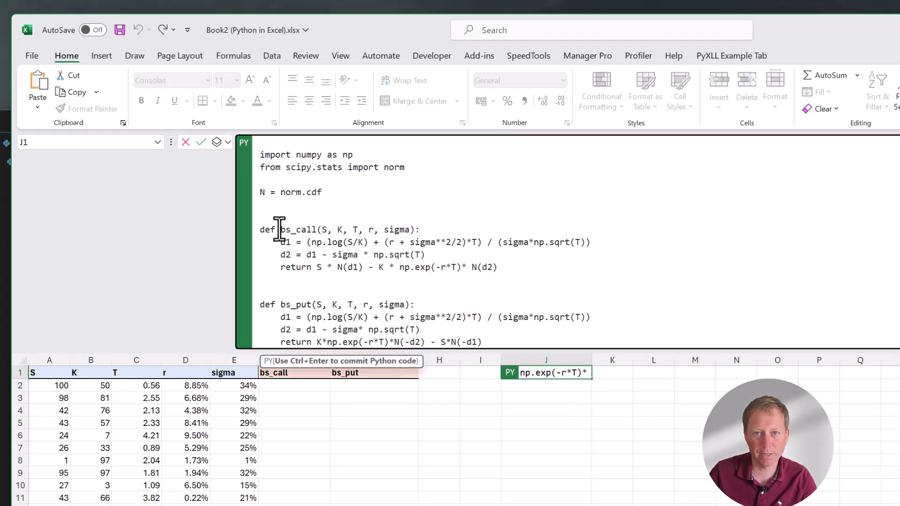
pyautogui.moveTo(281, 229); pyautogui.dragTo(415, 230)
pyautogui.hotkey('ctrl', 'c')
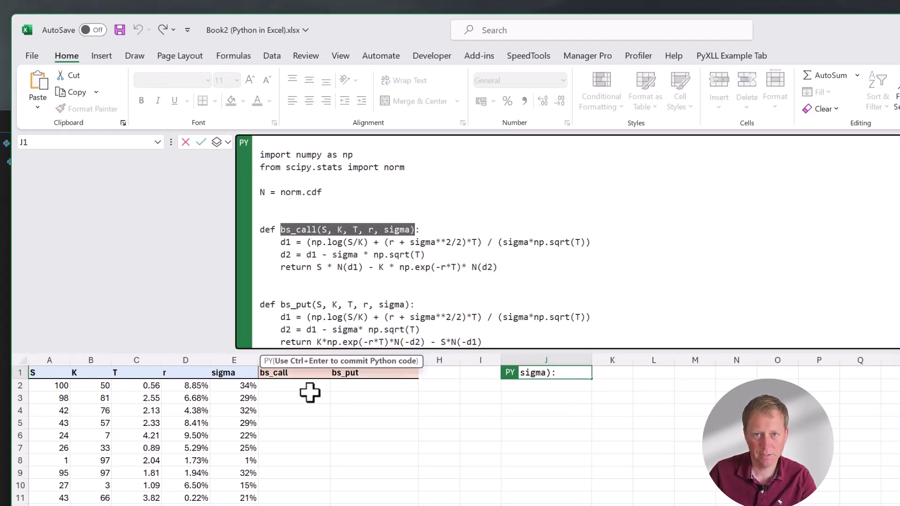
pyautogui.click(307, 389)
pyautogui.press('Escape')
# Make F2 a Python cell with the pasted bs_call(S, K, T, r, sigma) below empty lines.
pyautogui.click(306, 389)
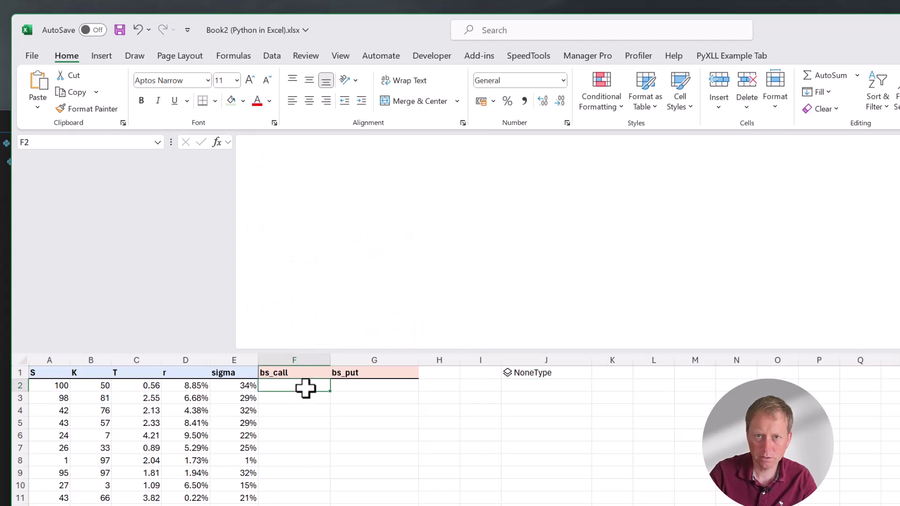
pyautogui.write('=py')
pyautogui.press('Tab')
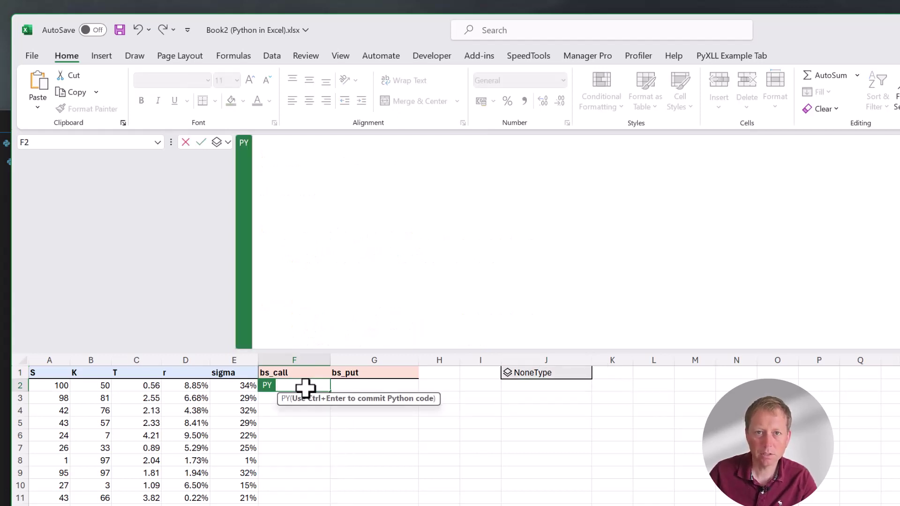
pyautogui.click(549, 249)
pyautogui.hotkey('ctrl', 'v')
pyautogui.press('Home')
pyautogui.press('Return')
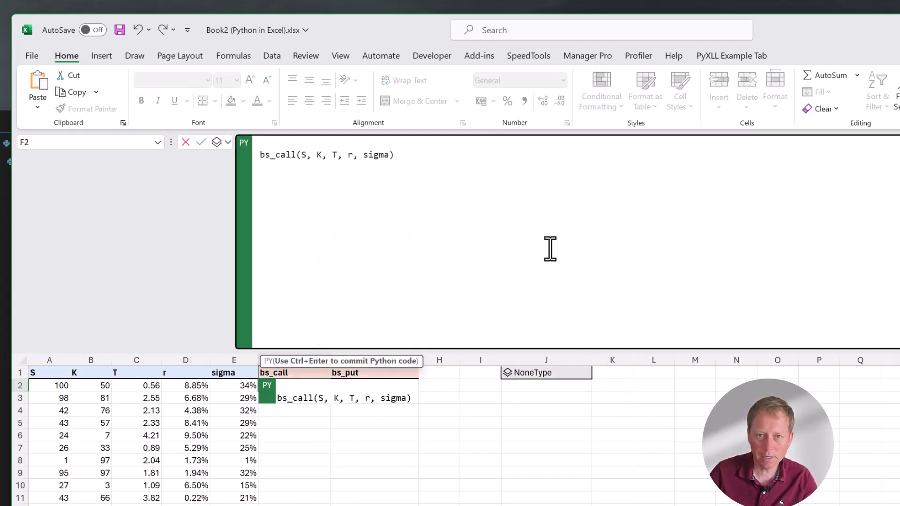
pyautogui.press('Return')
pyautogui.press('Up')
pyautogui.press('Up')
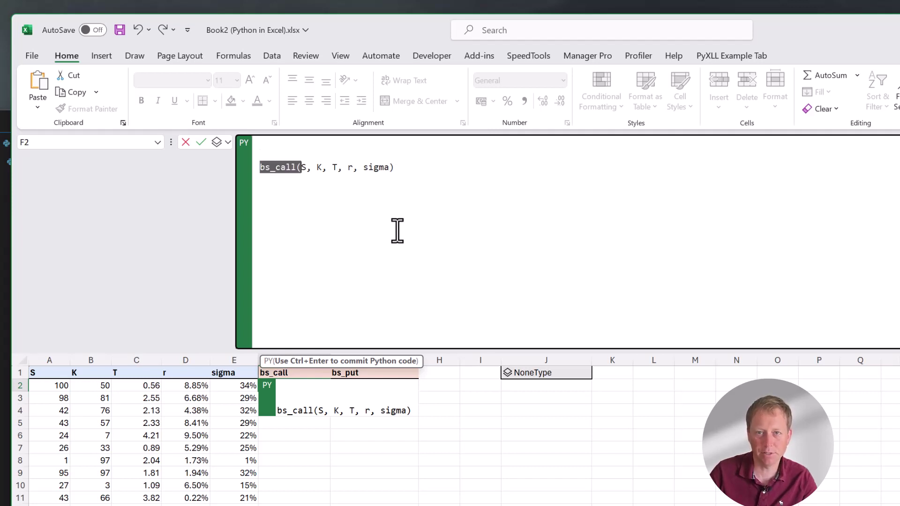
# Insert lines above bs_call setting S from xl("A2"), K from xl("B2"), and T.
pyautogui.hotkey('shift', 'End')
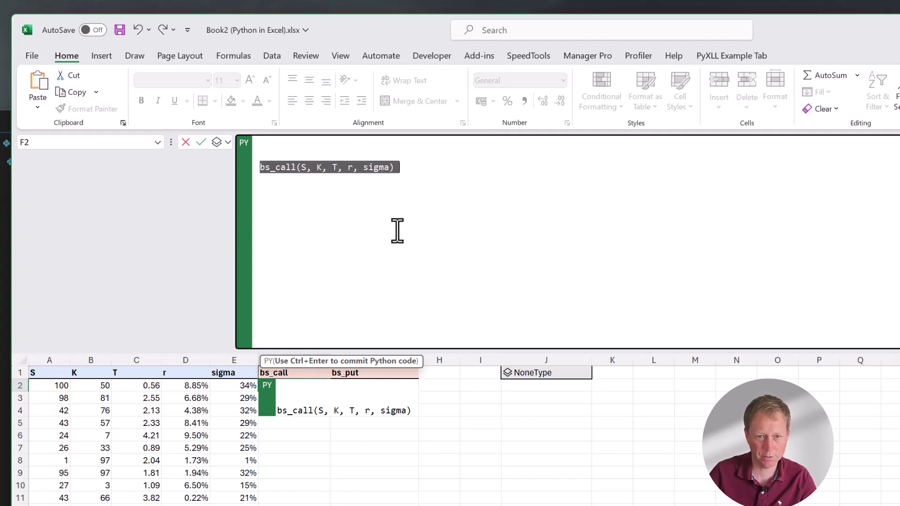
pyautogui.press('Right')
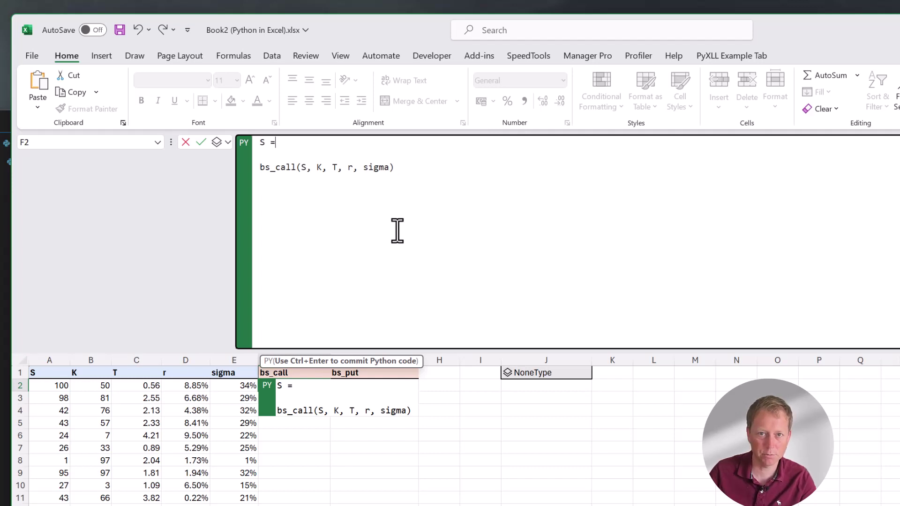
pyautogui.click(48, 386)
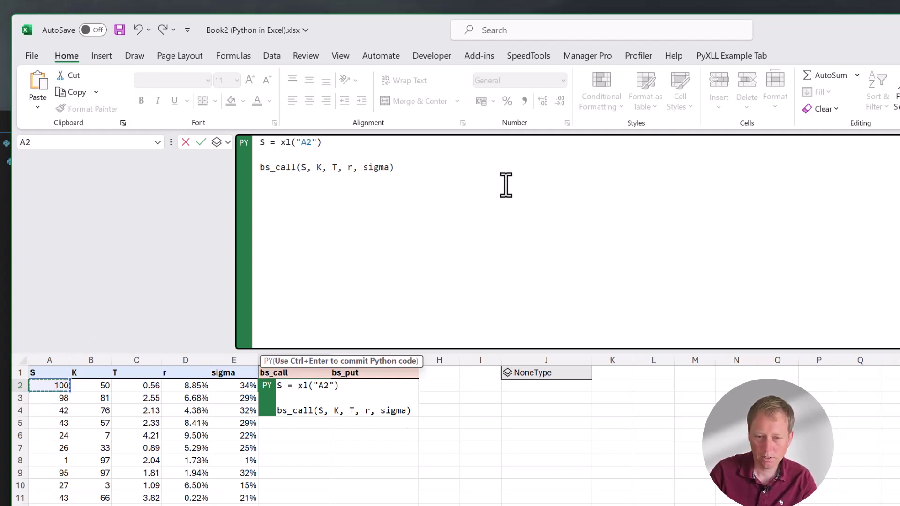
pyautogui.press('Return')
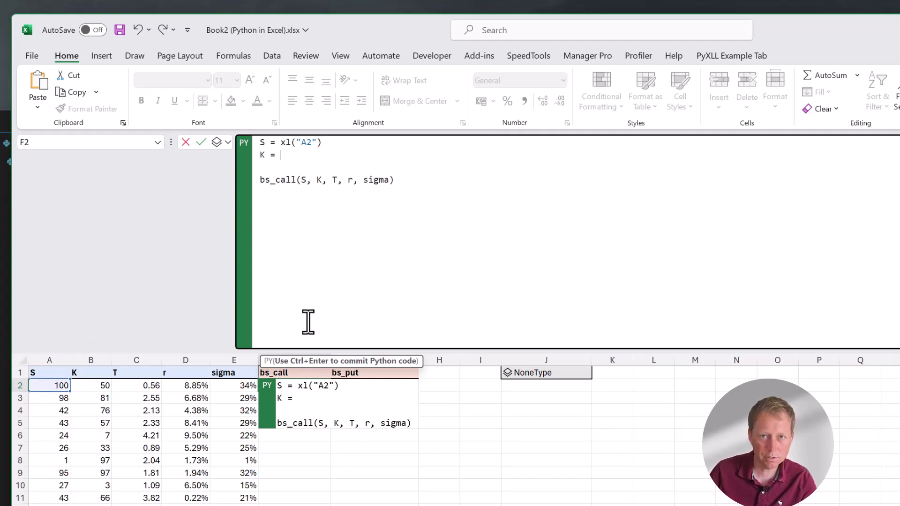
pyautogui.click(97, 383)
pyautogui.press('Return')
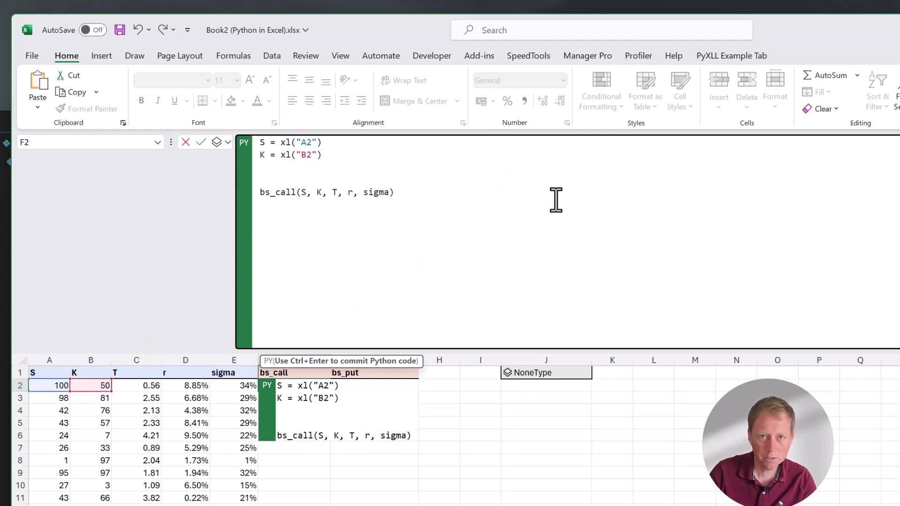
pyautogui.write('T =')
pyautogui.press('Left')
pyautogui.press('Left')
pyautogui.press('Left')
pyautogui.press('Return')
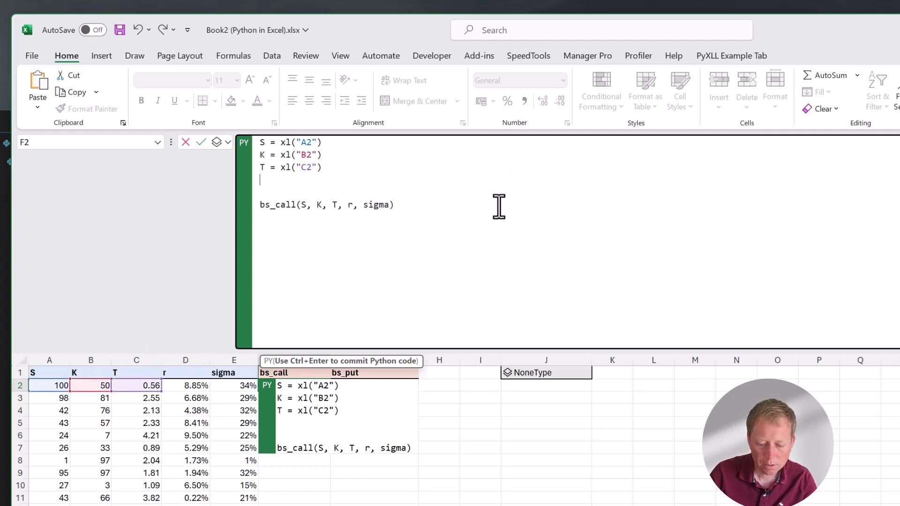
# Add r from xl("D2") and sigma from xl("E2"), then add spaces around r's equals sign.
pyautogui.write('r=')
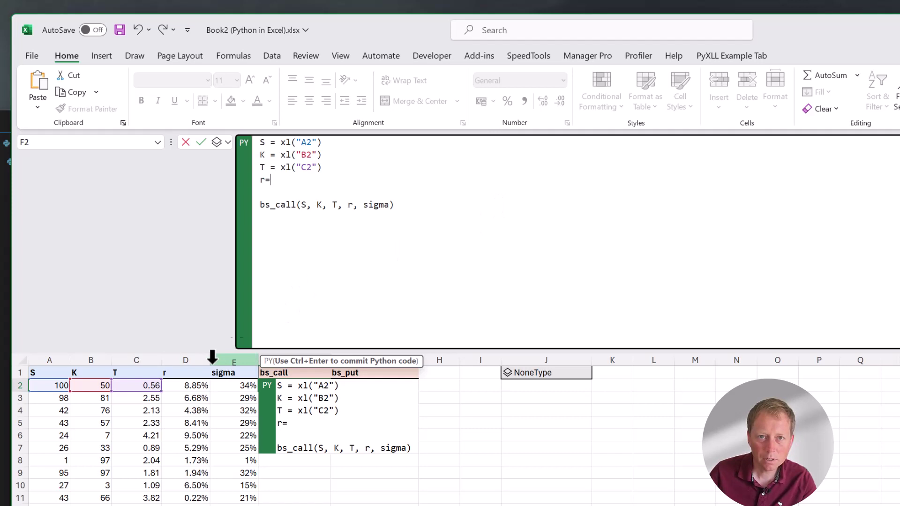
pyautogui.click(197, 385)
pyautogui.press('Return')
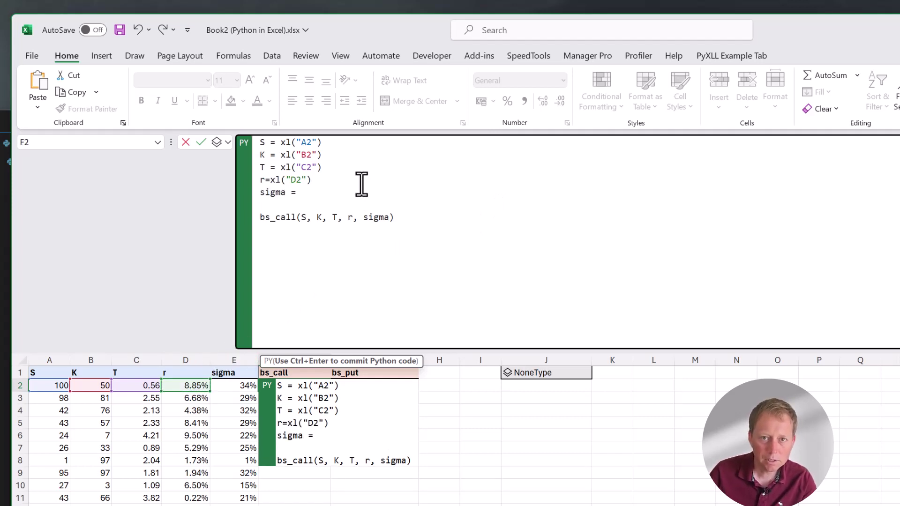
pyautogui.write('sigma =')
pyautogui.click(235, 385)
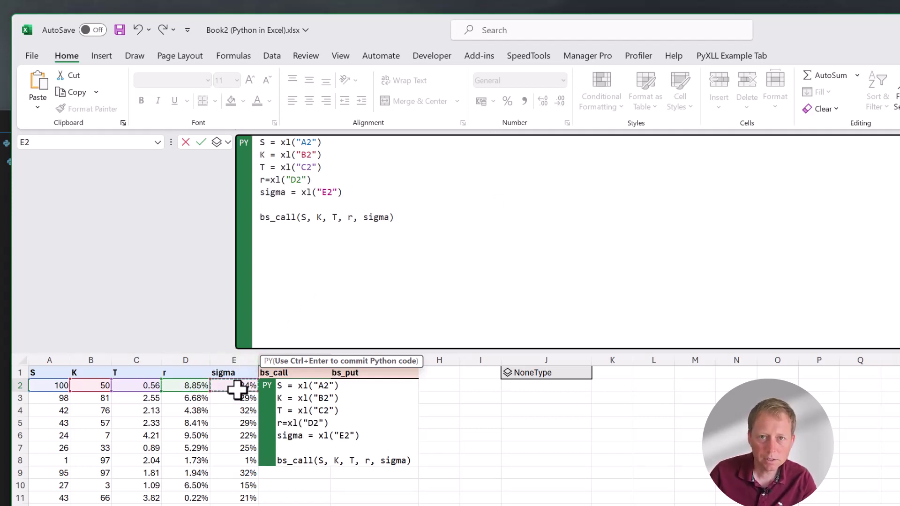
pyautogui.click(273, 182)
pyautogui.press('Left')
pyautogui.press('Left')
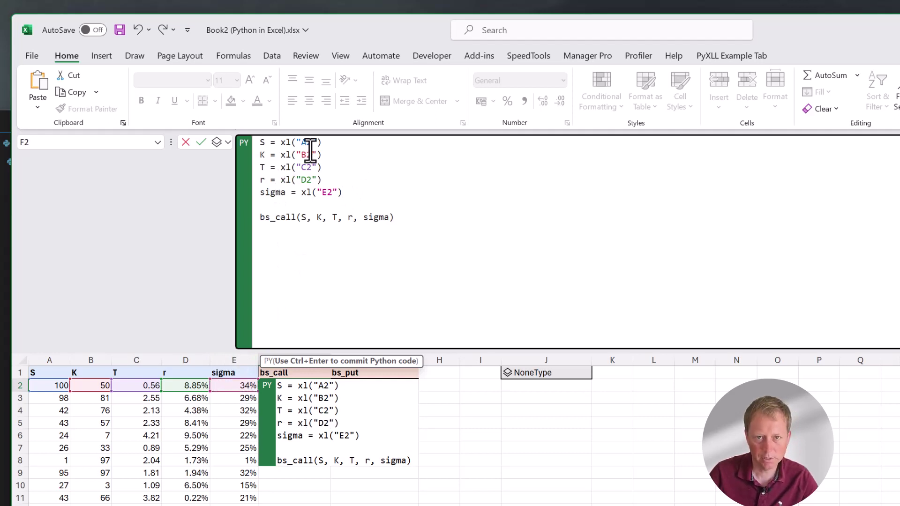
# Run F2's Python code to get the call price, then check G2's bs_put formula.
pyautogui.hotkey('ctrl', 'Return')
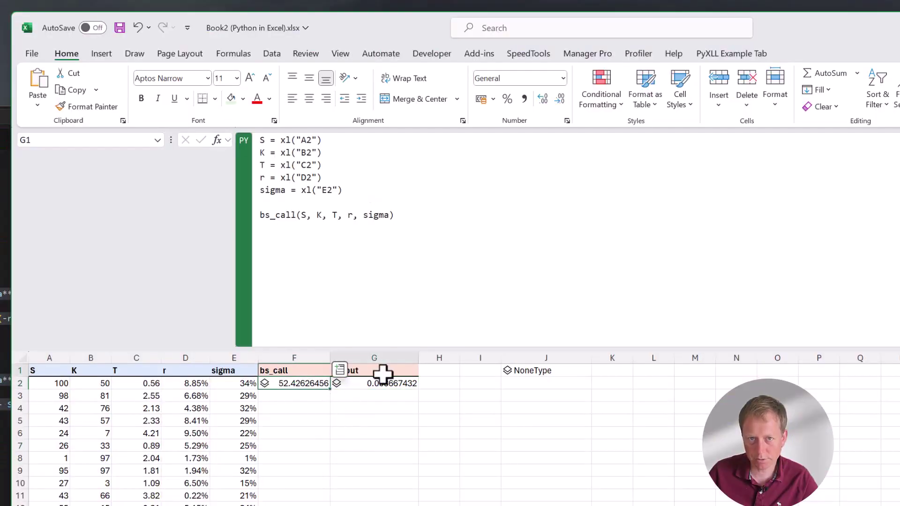
pyautogui.click(381, 371)
pyautogui.click(388, 384)
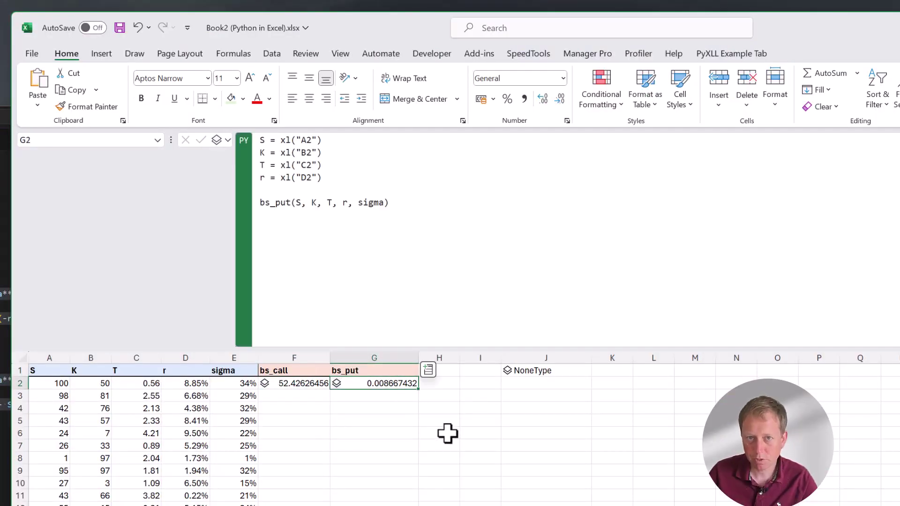
# Fill the F2 bs_call and G2 bs_put formulas down to row 13 and resize the side-by-side windows.
pyautogui.click(304, 384)
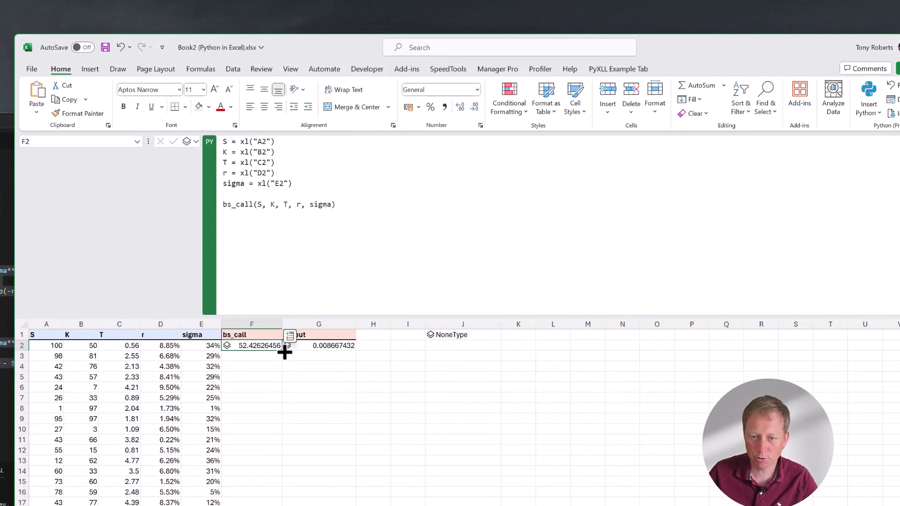
pyautogui.moveTo(284, 352); pyautogui.dragTo(281, 462)
pyautogui.click(342, 347)
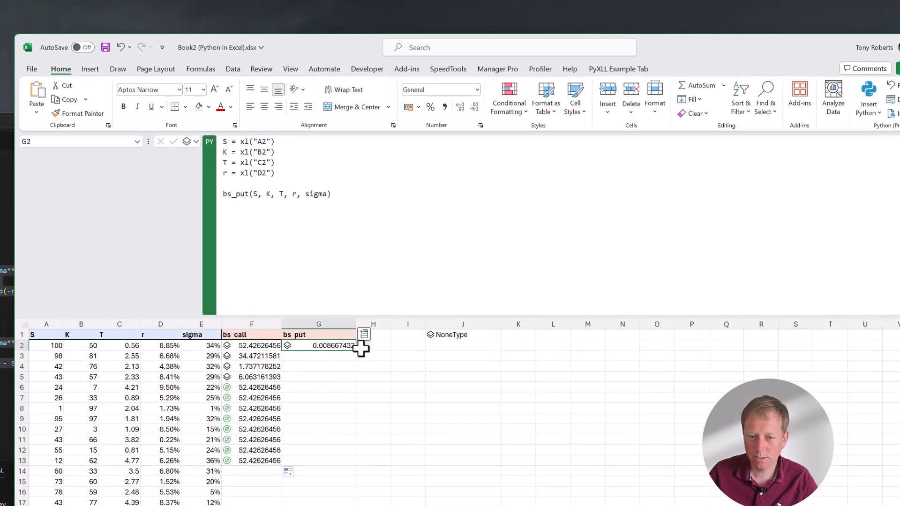
pyautogui.moveTo(353, 352); pyautogui.dragTo(352, 466)
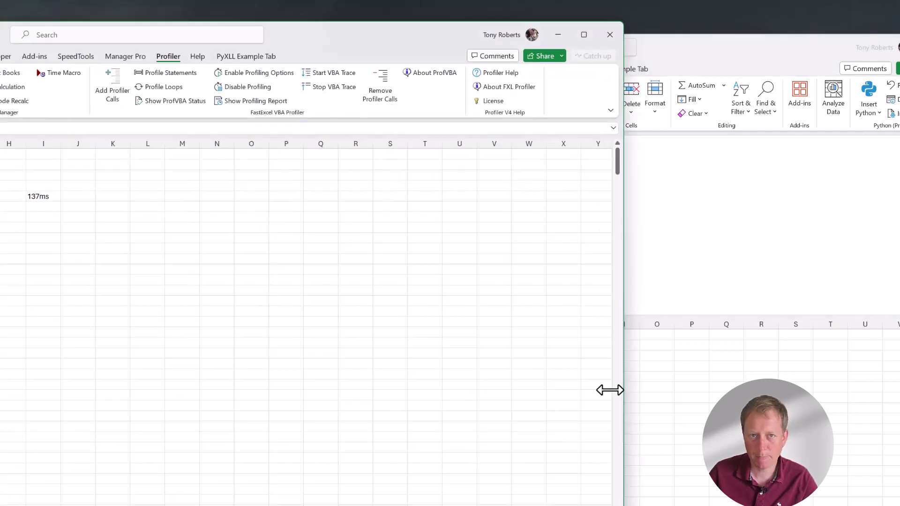
pyautogui.moveTo(610, 390); pyautogui.dragTo(346, 402)
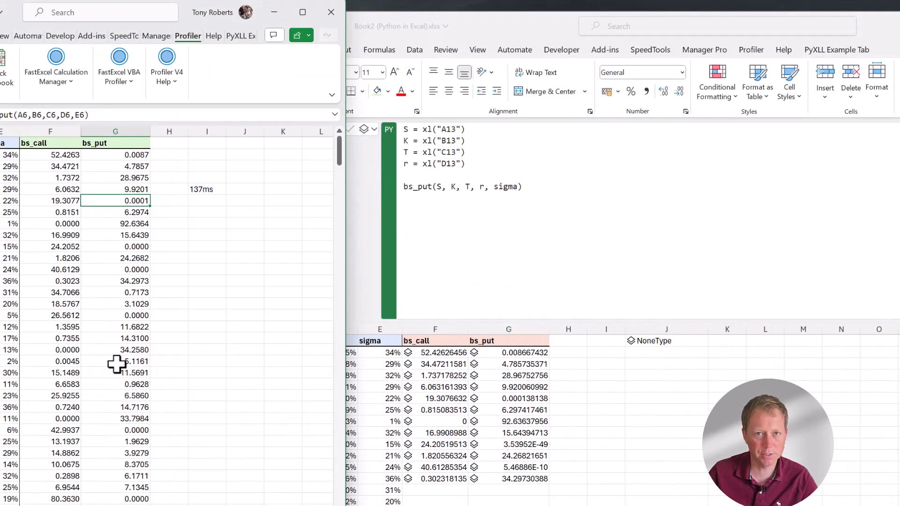
# In Book2, double-click the fill handles of F2:F13 and G13 to fill bs_call and bs_put down the data.
pyautogui.click(396, 393)
pyautogui.click(445, 353)
pyautogui.moveTo(467, 357); pyautogui.dragTo(468, 481)
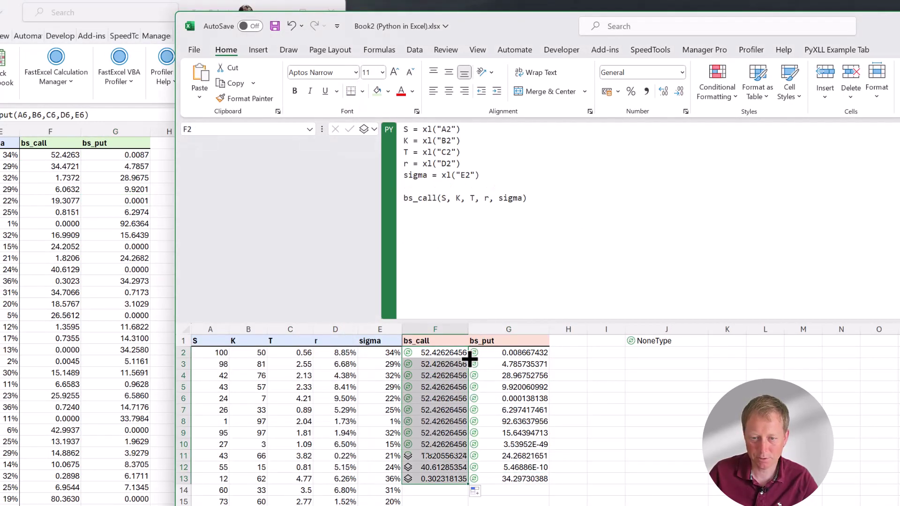
pyautogui.doubleClick(468, 484)
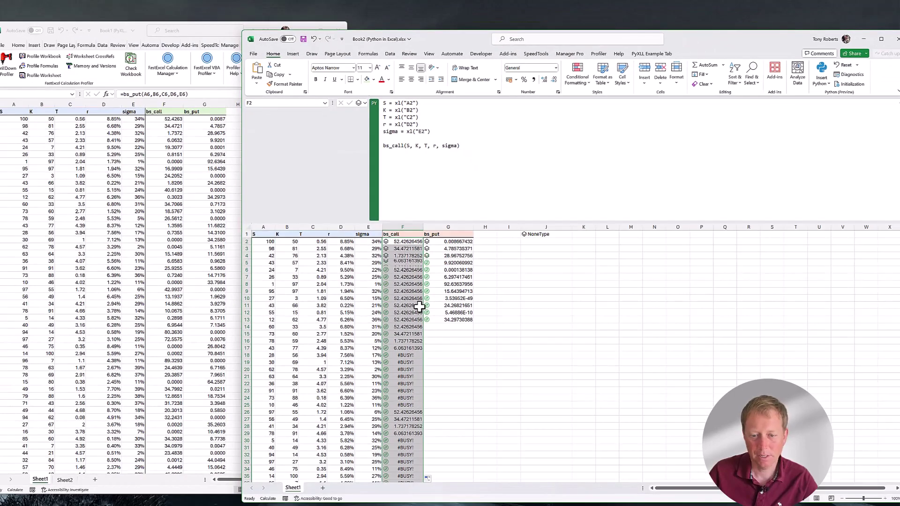
pyautogui.scroll(-1, 419, 306)
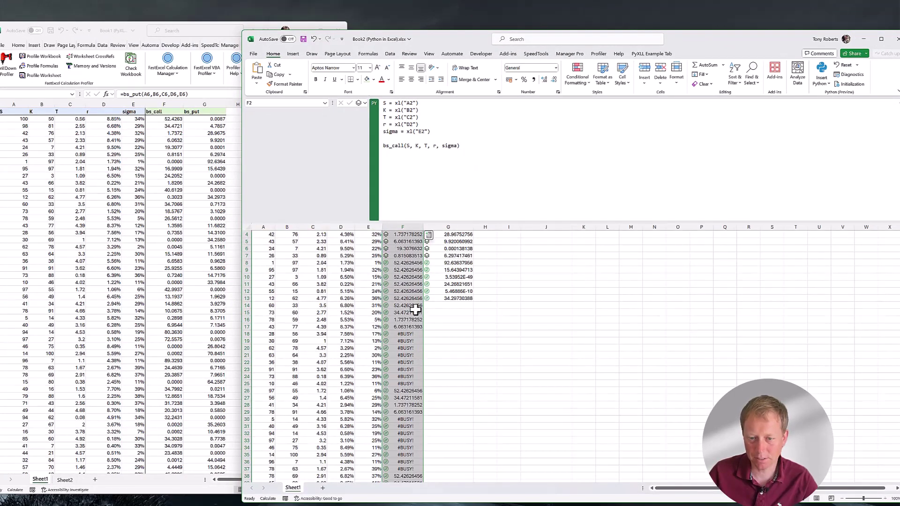
pyautogui.scroll(1, 416, 309)
pyautogui.click(460, 320)
pyautogui.doubleClick(474, 323)
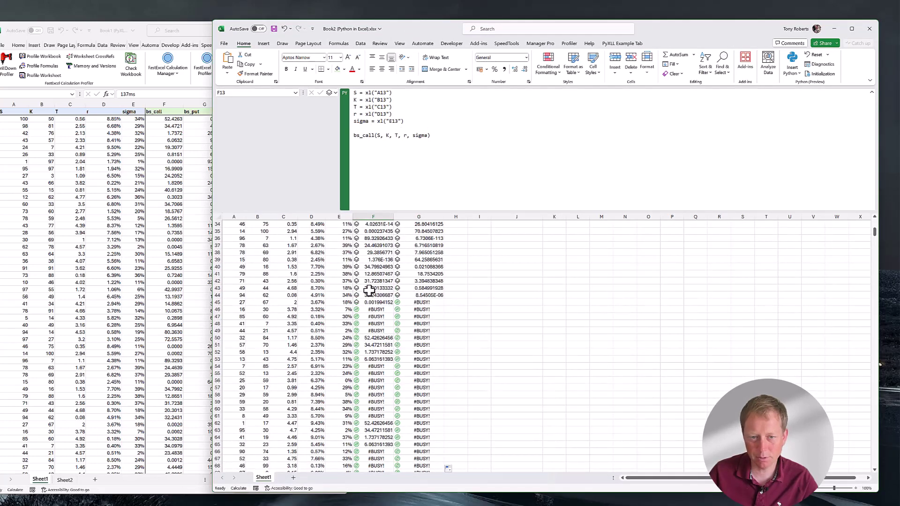
pyautogui.scroll(11, 375, 293)
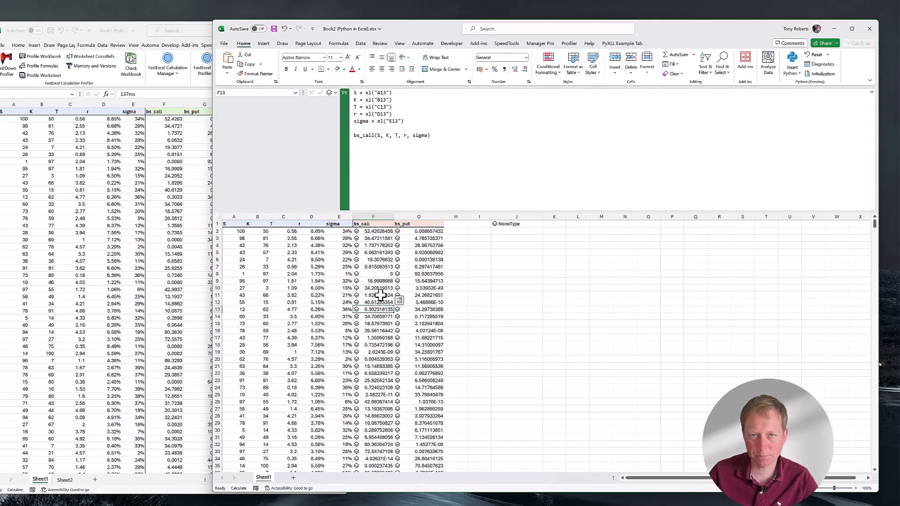
pyautogui.click(234, 225)
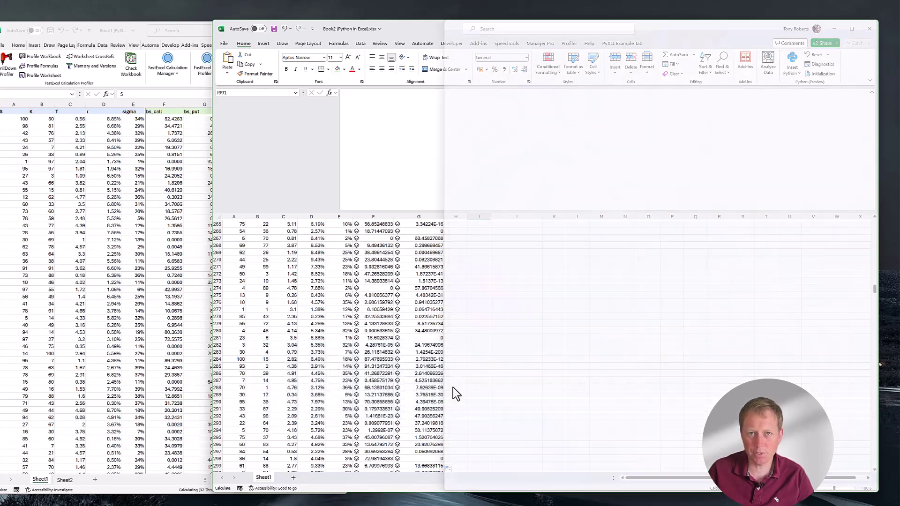
# Review the PyXLL sheet's option data A2:G10 and its bs_call and bs_put formulas.
pyautogui.hotkey('ctrl', 'shift', 'Escape')
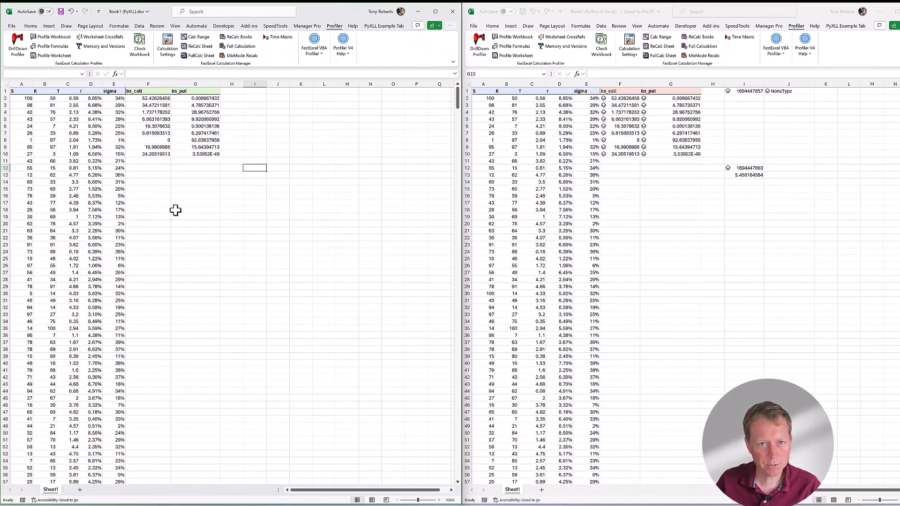
pyautogui.moveTo(29, 99); pyautogui.dragTo(191, 151)
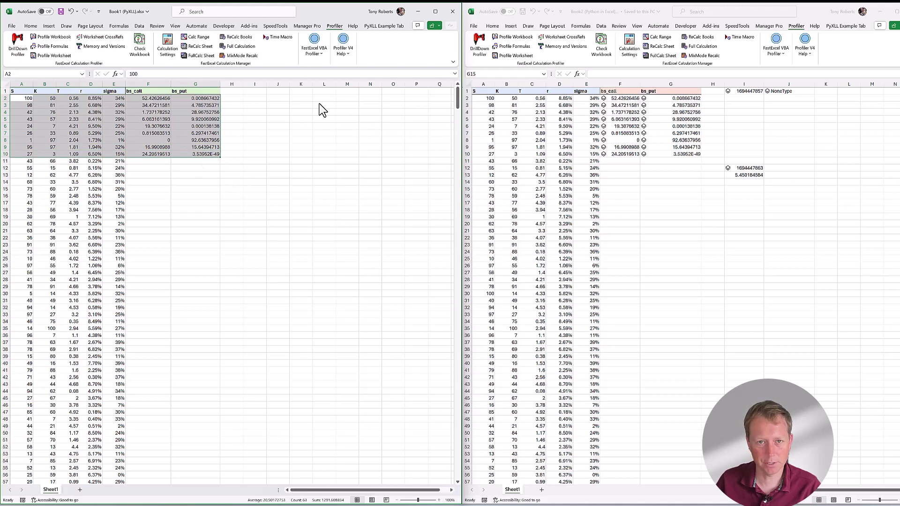
pyautogui.click(279, 202)
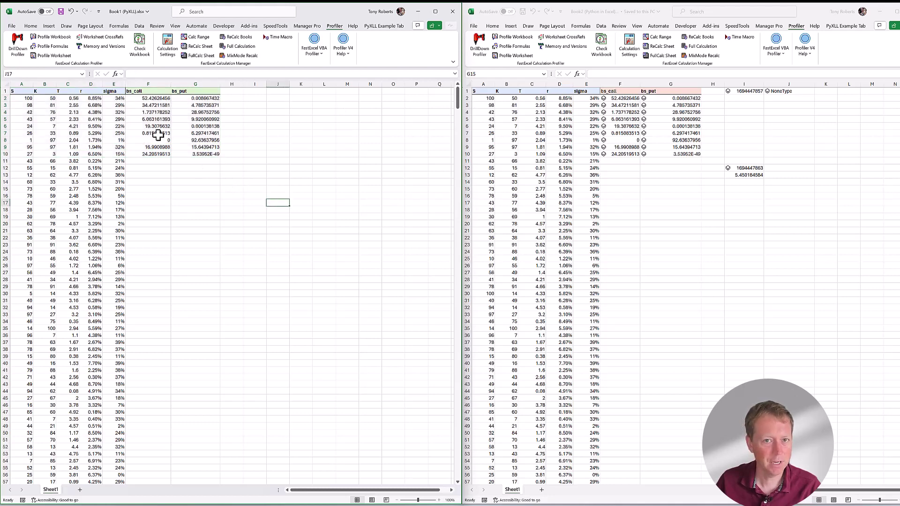
pyautogui.click(145, 97)
pyautogui.click(149, 147)
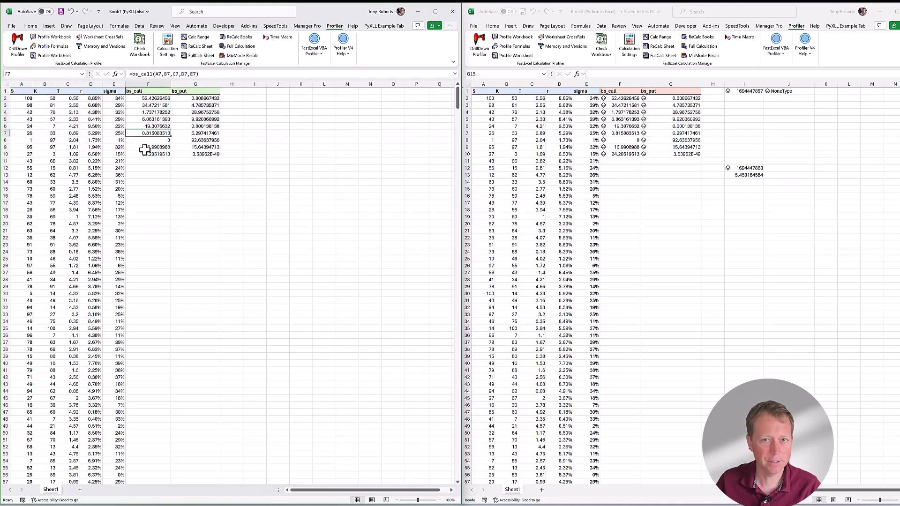
pyautogui.click(189, 107)
pyautogui.click(160, 125)
pyautogui.click(216, 141)
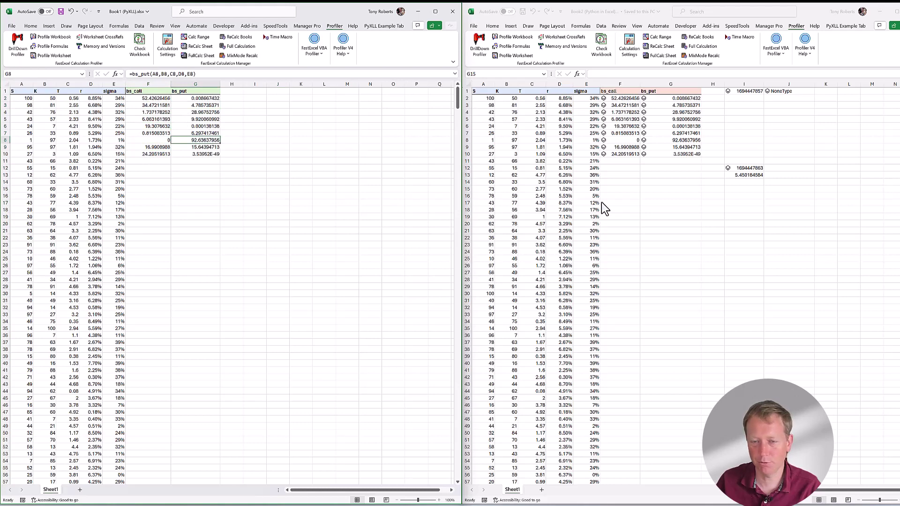
# Run FullCalc Sheet on the PyXLL workbook, timing the recalculation at 13.29 milliseconds.
pyautogui.click(628, 133)
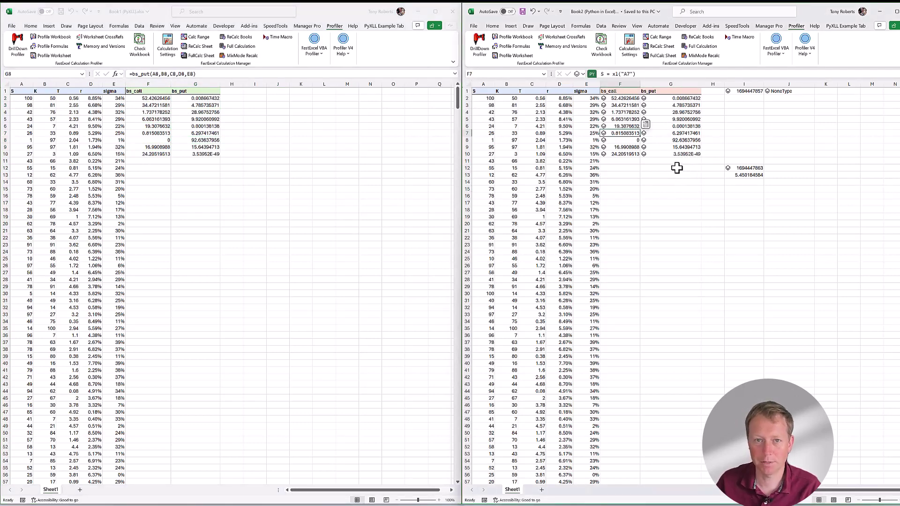
pyautogui.click(181, 193)
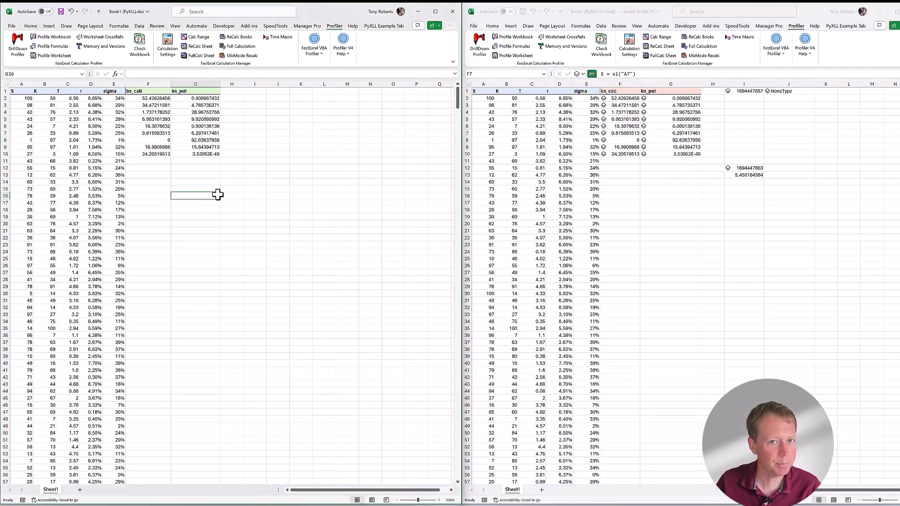
pyautogui.click(190, 56)
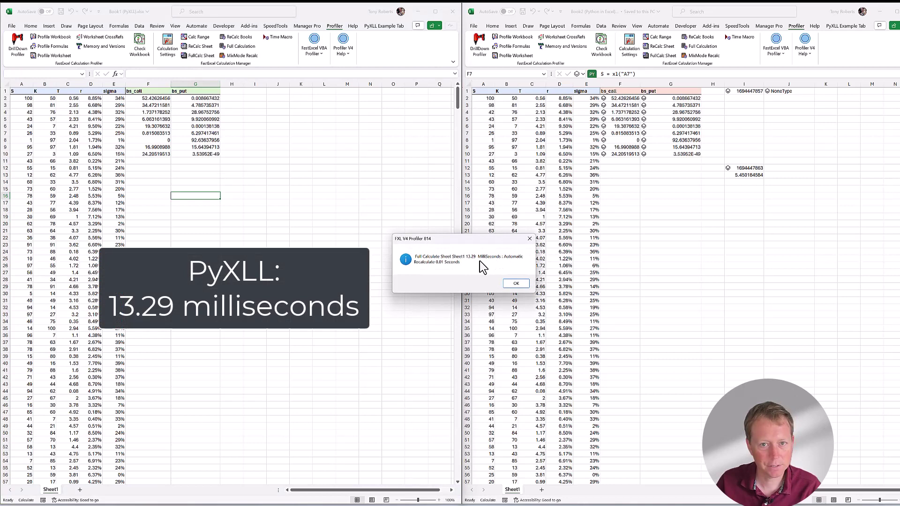
# Dismiss the 13.29 ms report, run FullCalc Sheet twice more (29.06 ms, 24.76 ms), then activate Book2.
pyautogui.click(516, 283)
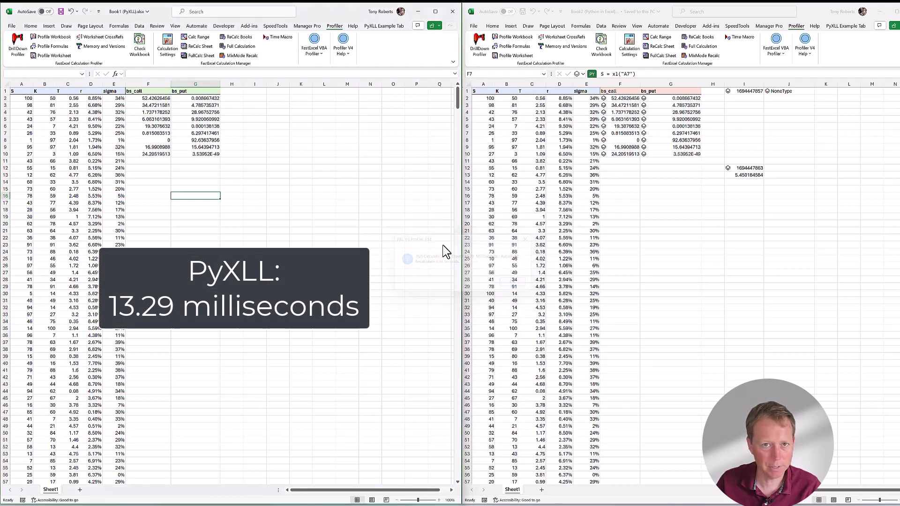
pyautogui.press('Up')
pyautogui.click(200, 56)
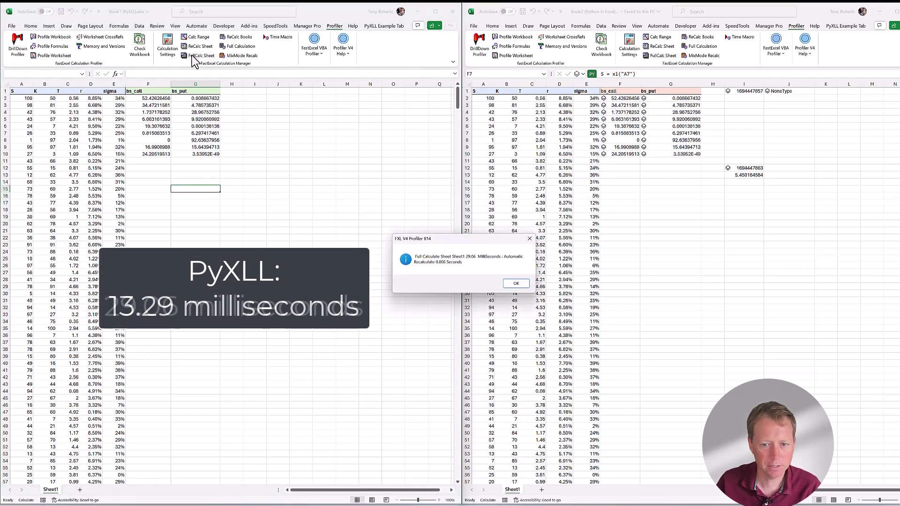
pyautogui.click(516, 283)
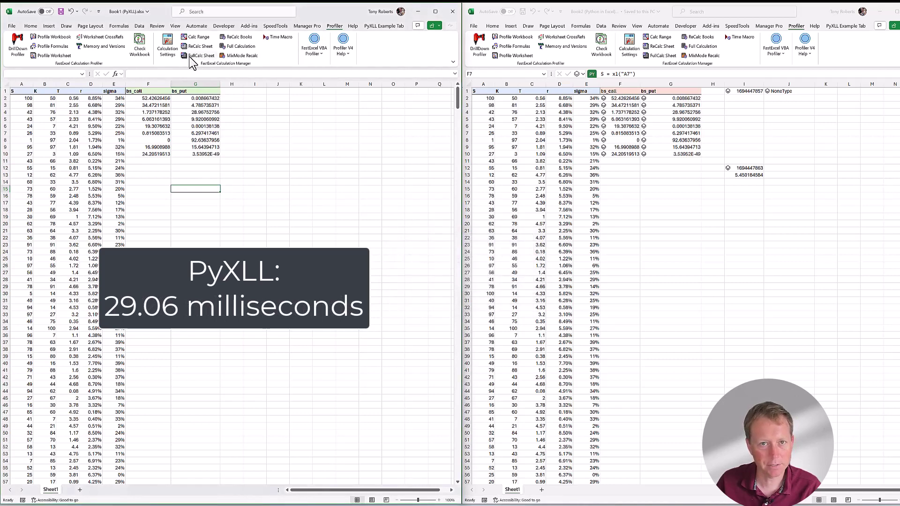
pyautogui.click(192, 56)
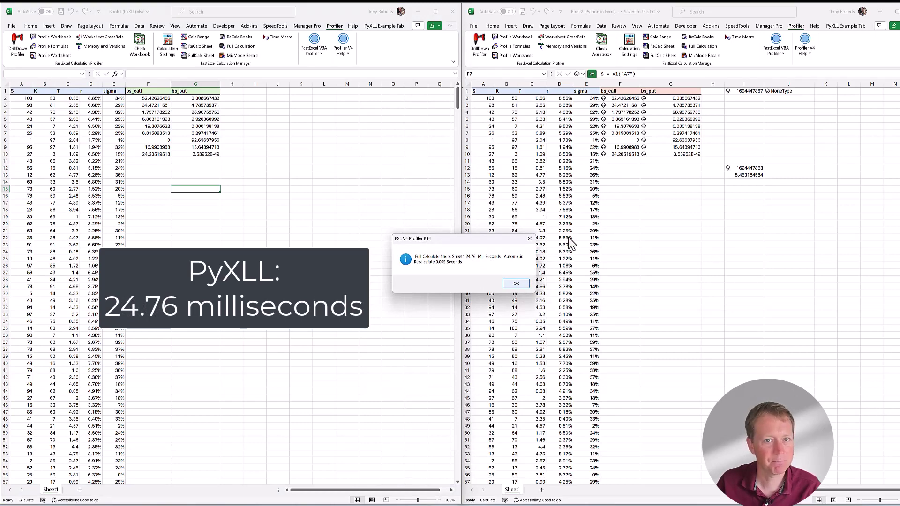
pyautogui.click(619, 210)
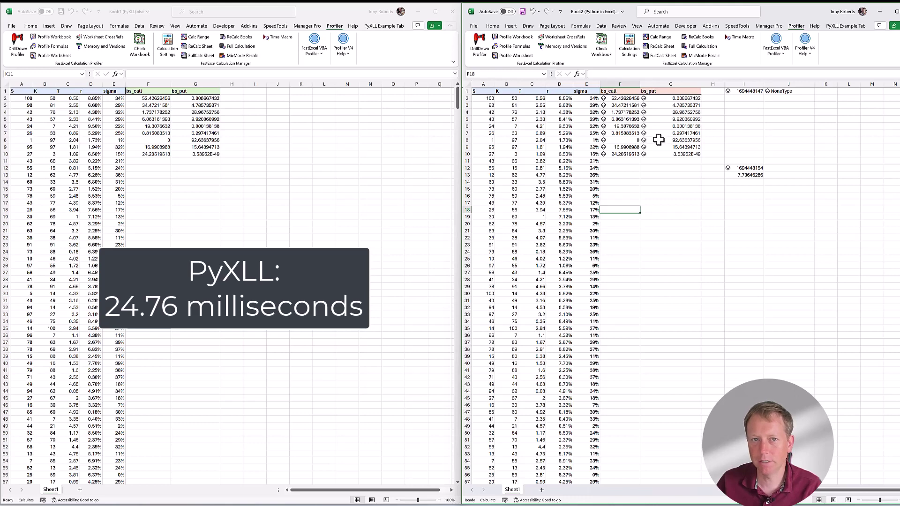
# Run FullCalc Sheet on Book2, dismiss the 57.87 ms report, and select cell I4.
pyautogui.click(663, 55)
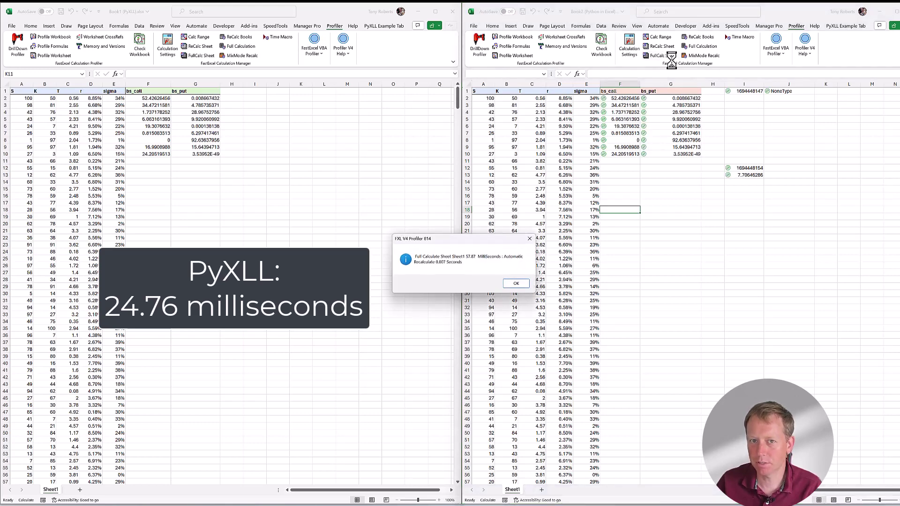
pyautogui.click(516, 285)
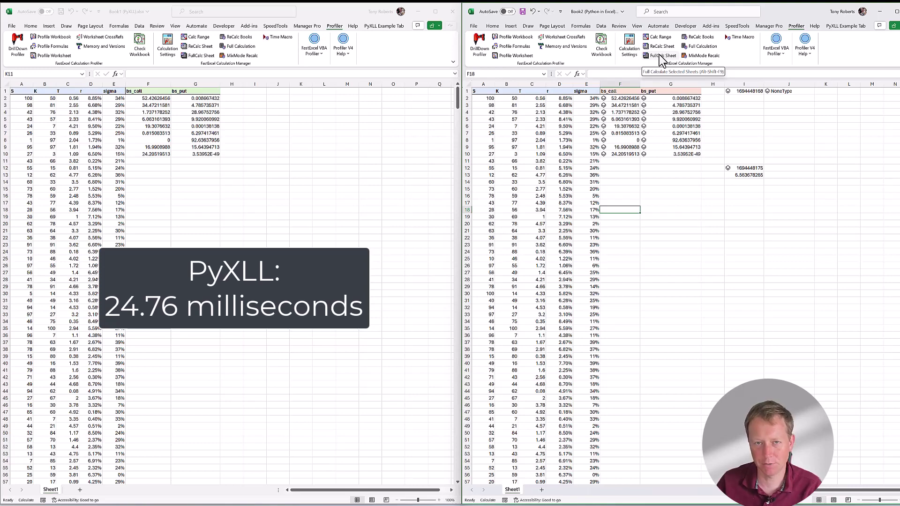
pyautogui.click(728, 112)
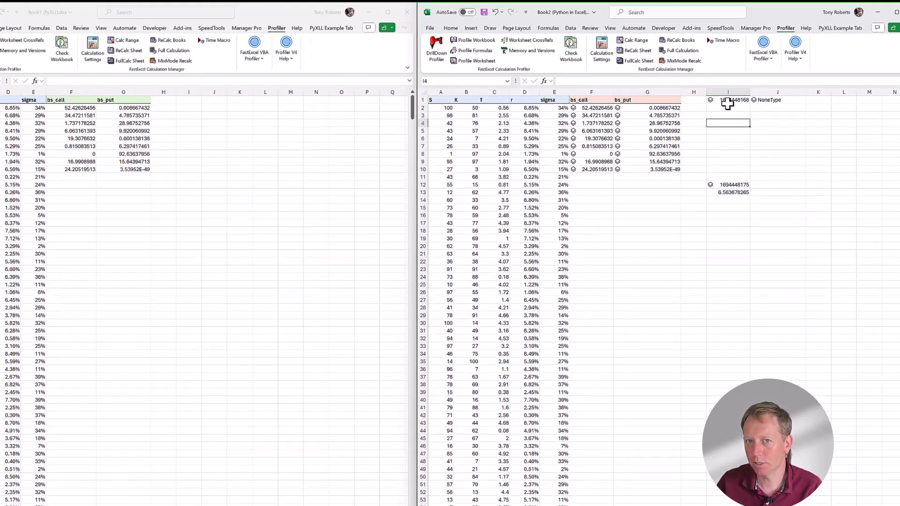
# Review Book2's timing cells: time.time() in I1, end time in I12, elapsed =I12-I1 in I13.
pyautogui.click(733, 91)
pyautogui.moveTo(745, 79); pyautogui.dragTo(708, 114)
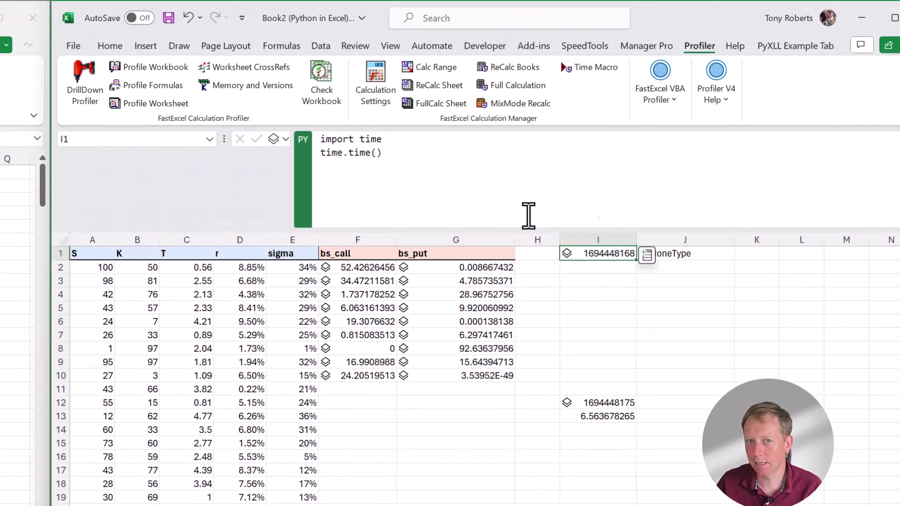
pyautogui.click(403, 161)
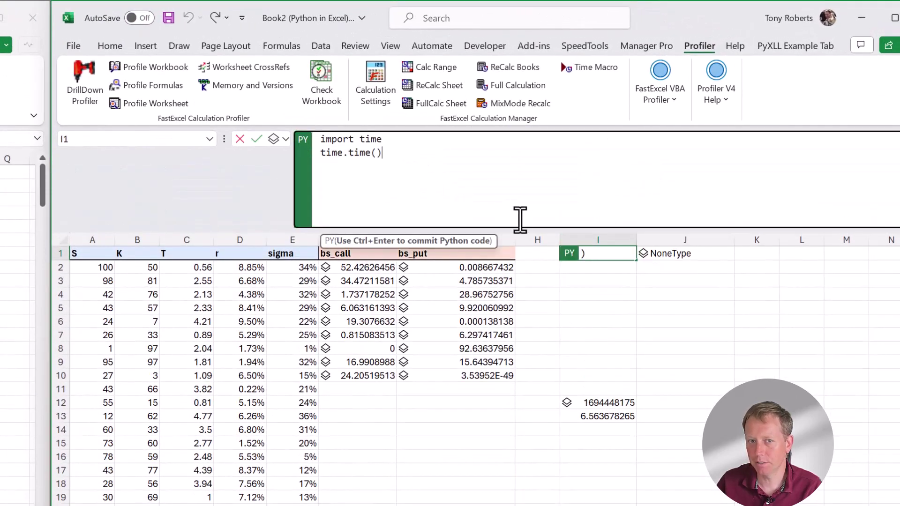
pyautogui.click(580, 309)
pyautogui.press('Escape')
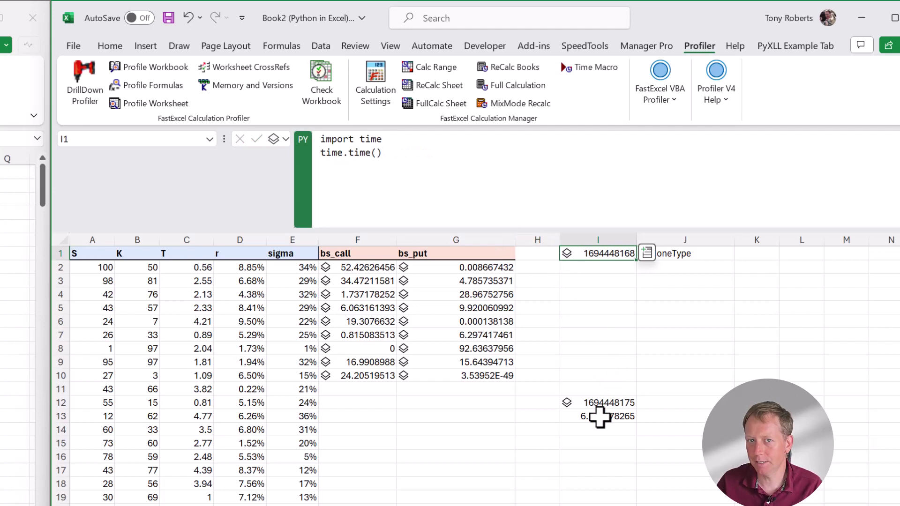
pyautogui.click(605, 404)
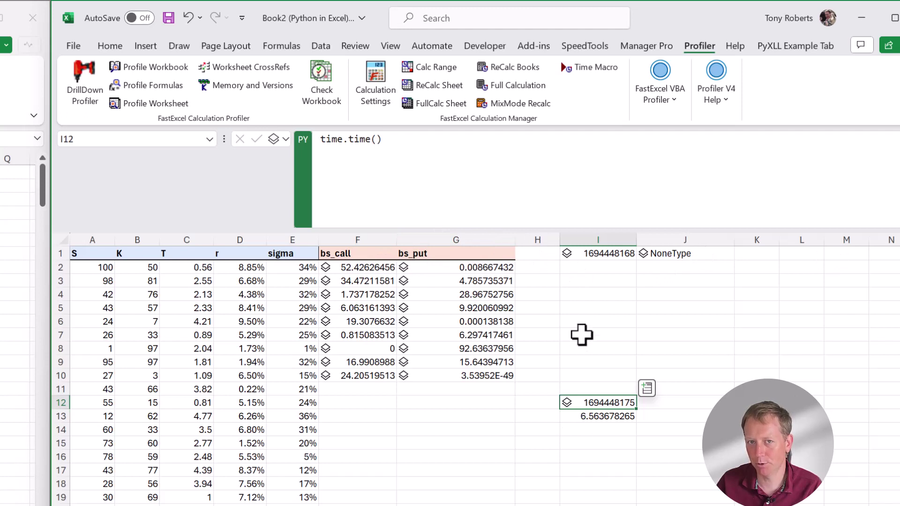
pyautogui.click(597, 254)
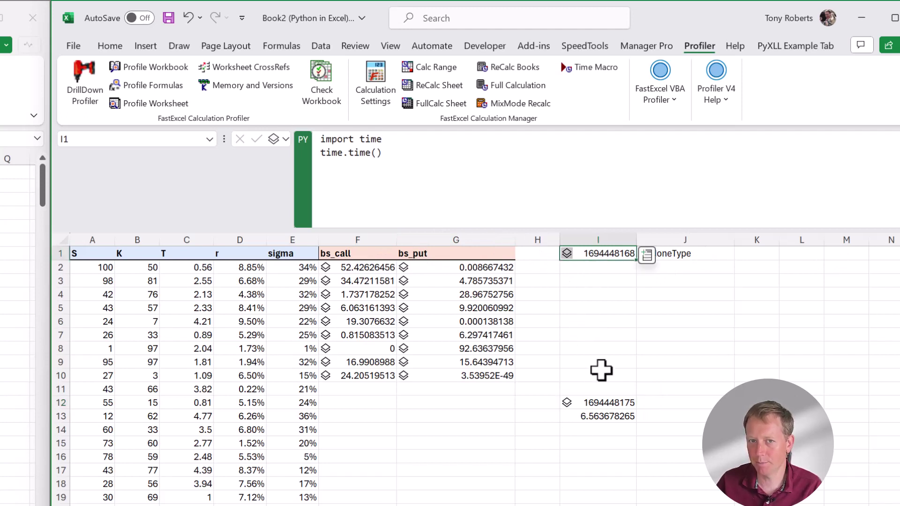
pyautogui.click(608, 403)
pyautogui.click(602, 374)
pyautogui.click(604, 416)
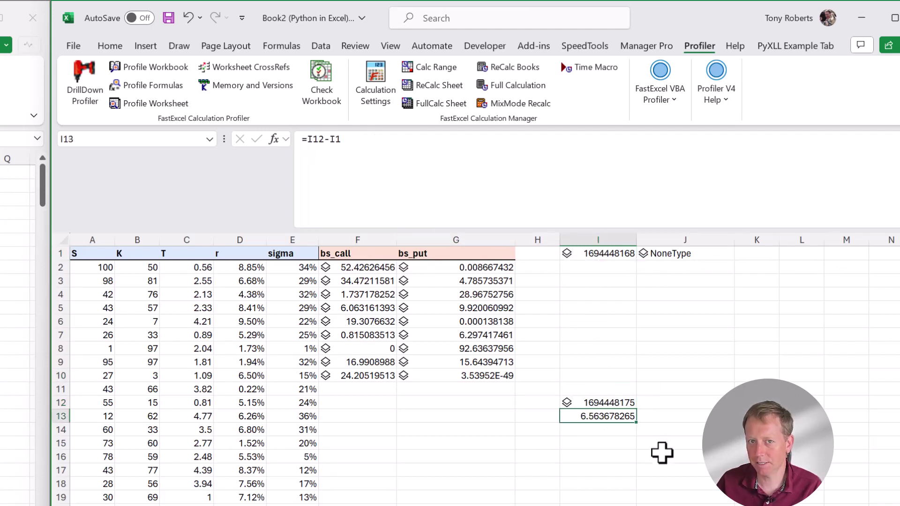
pyautogui.moveTo(528, 231); pyautogui.dragTo(530, 141)
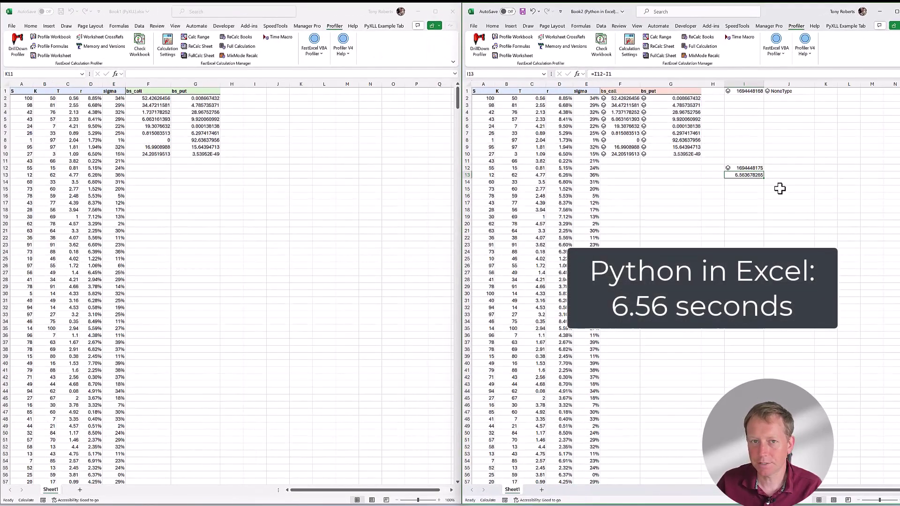
# Activate the PyXLL workbook and close its 11.5 ms full-recalculation timing result.
pyautogui.click(174, 114)
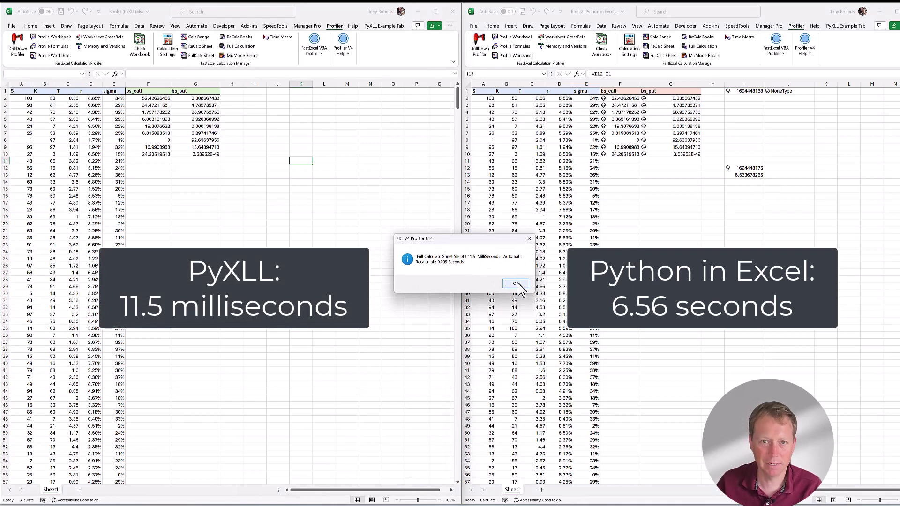
pyautogui.click(517, 284)
pyautogui.click(358, 138)
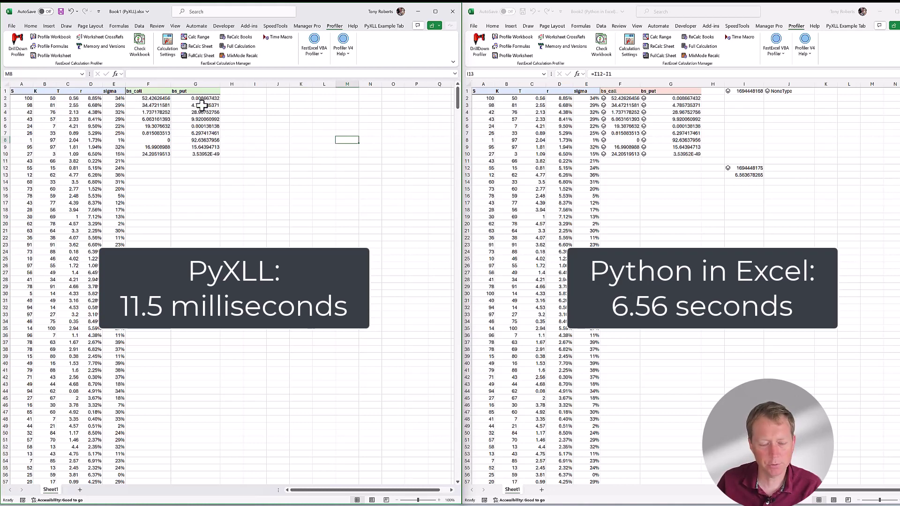
# Inspect the bs_call and bs_put formulas and results in F5, F10 and G10.
pyautogui.click(152, 119)
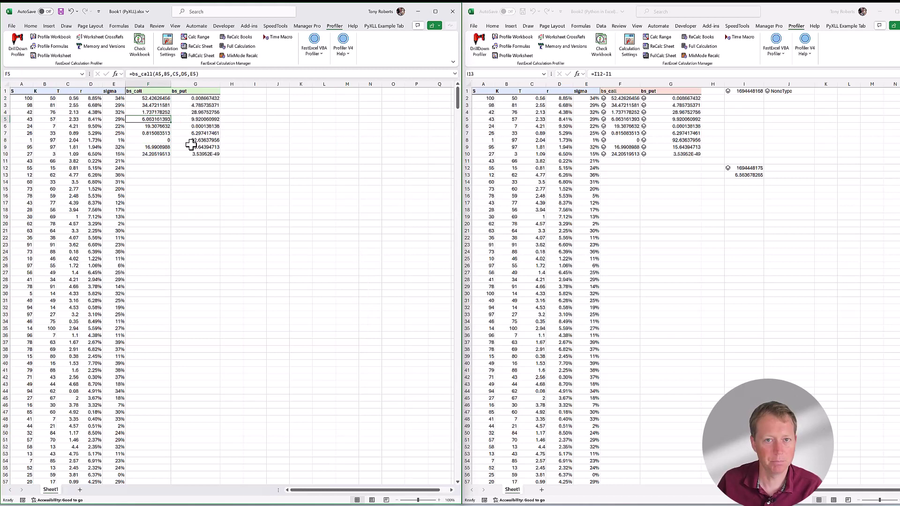
pyautogui.click(190, 153)
pyautogui.click(147, 153)
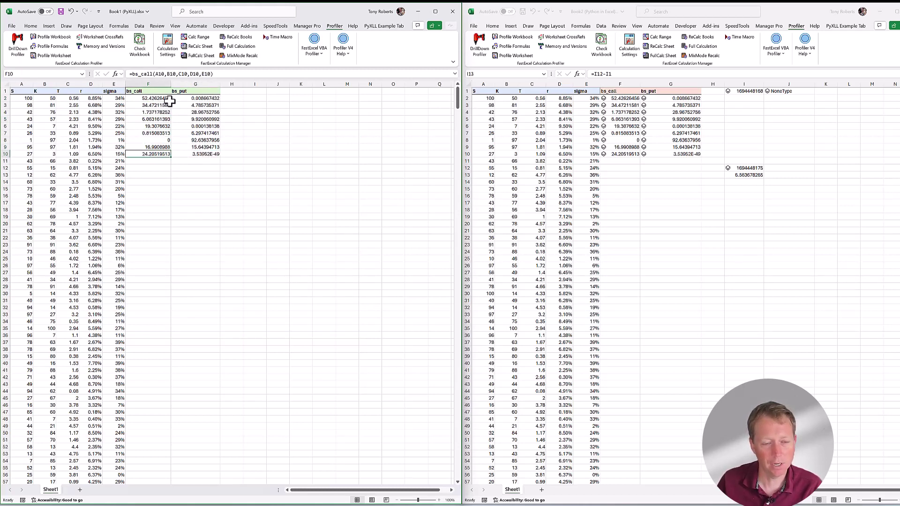
pyautogui.click(181, 153)
pyautogui.click(160, 157)
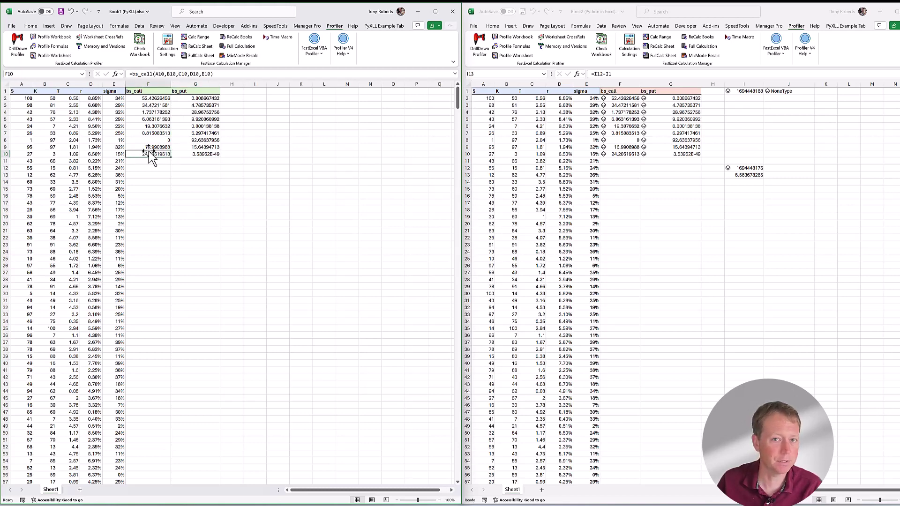
pyautogui.moveTo(29, 153); pyautogui.dragTo(201, 154)
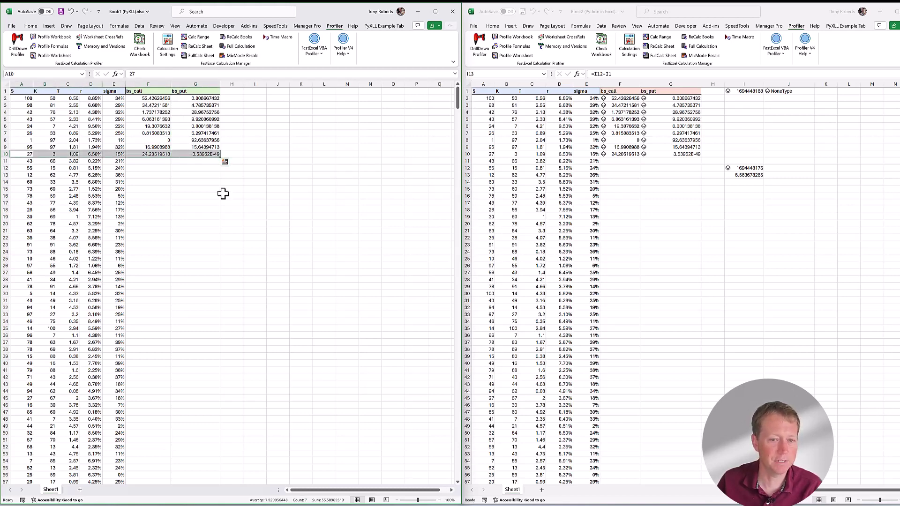
# Set A10's stock price to 100, check the recalculated call and put, then change it to 35.
pyautogui.click(27, 154)
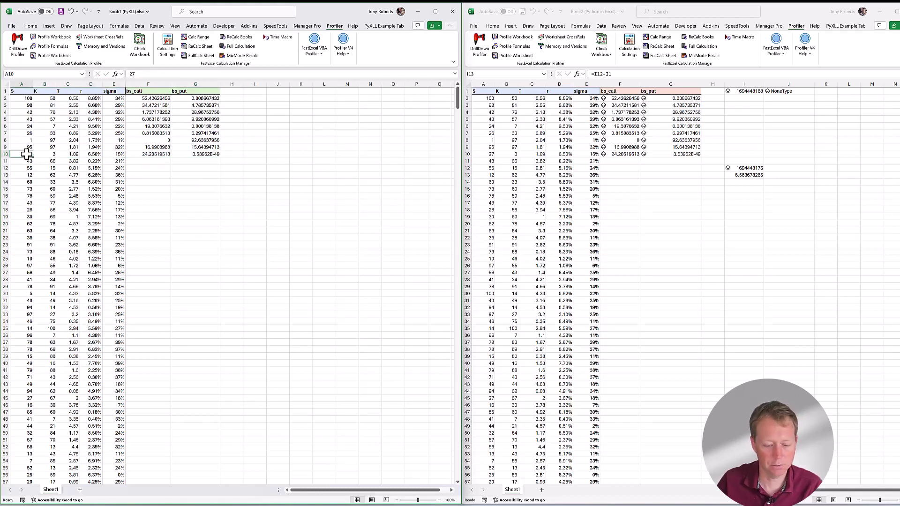
pyautogui.write('100')
pyautogui.press('Return')
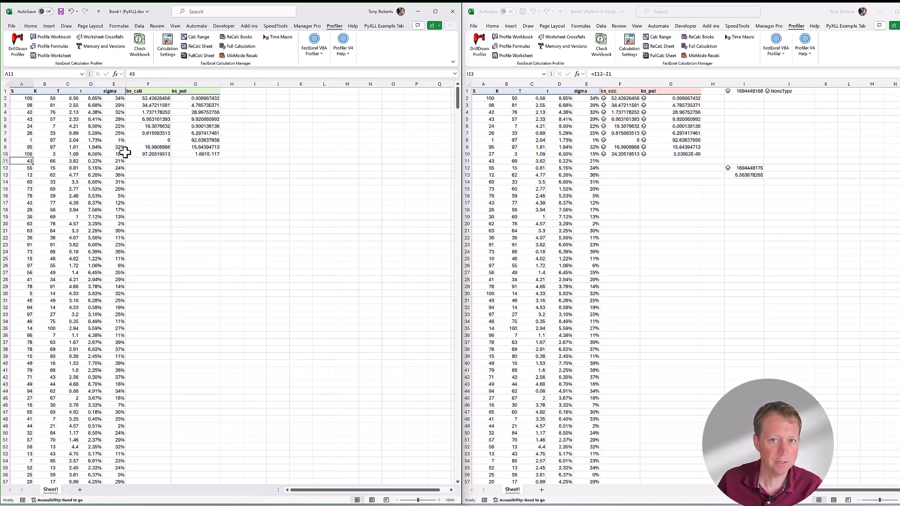
pyautogui.moveTo(141, 153); pyautogui.dragTo(197, 161)
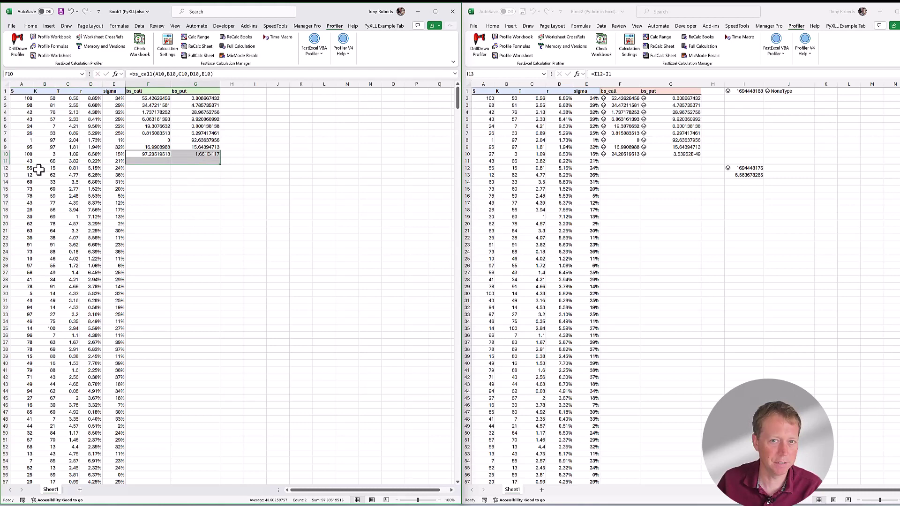
pyautogui.click(27, 155)
pyautogui.write('35')
pyautogui.press('Return')
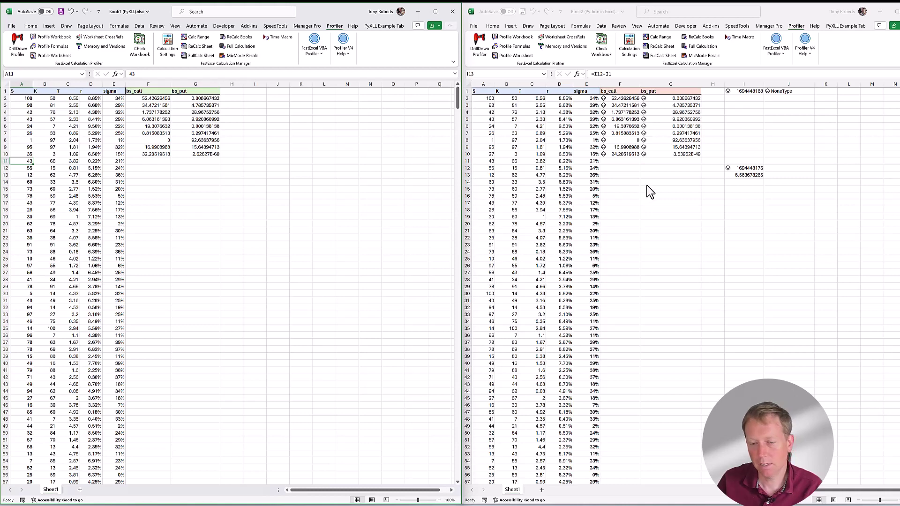
# In the Python in Excel workbook, select row 10 and change A10's stock price to 100.
pyautogui.hotkey('alt', 'Tab')
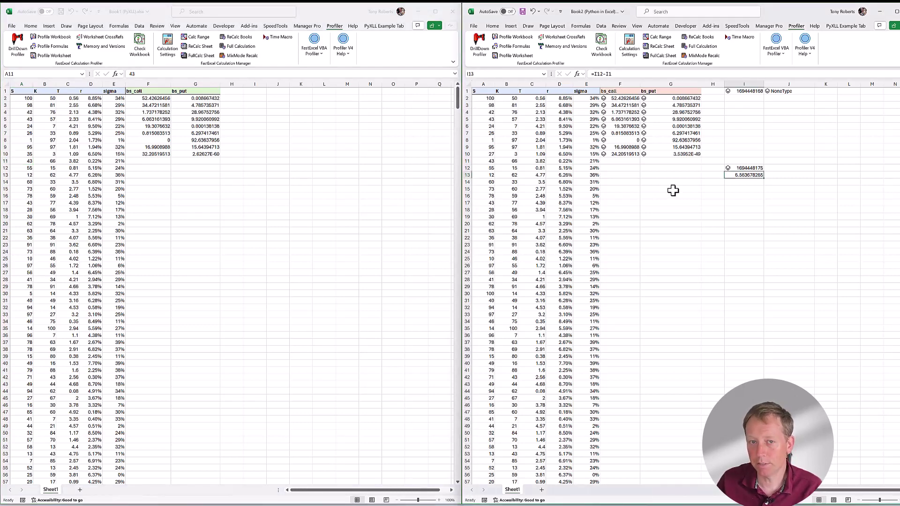
pyautogui.click(675, 181)
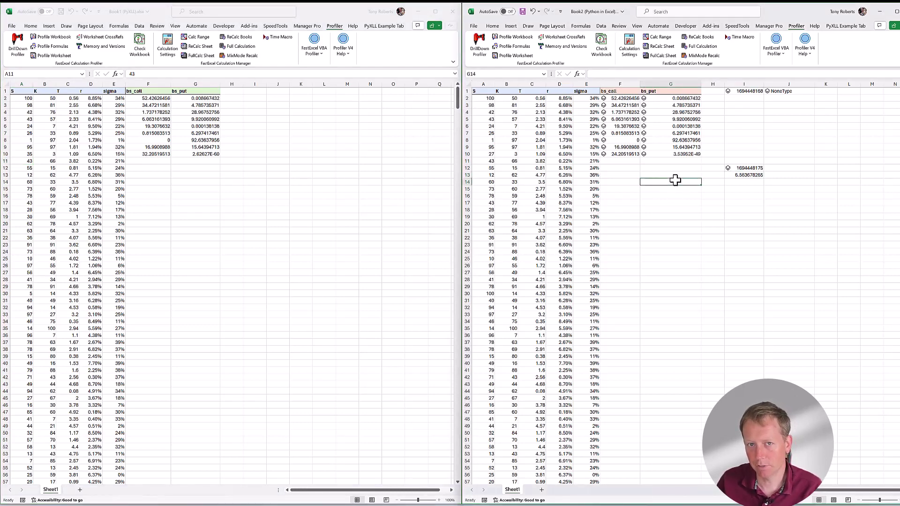
pyautogui.moveTo(485, 154); pyautogui.dragTo(697, 155)
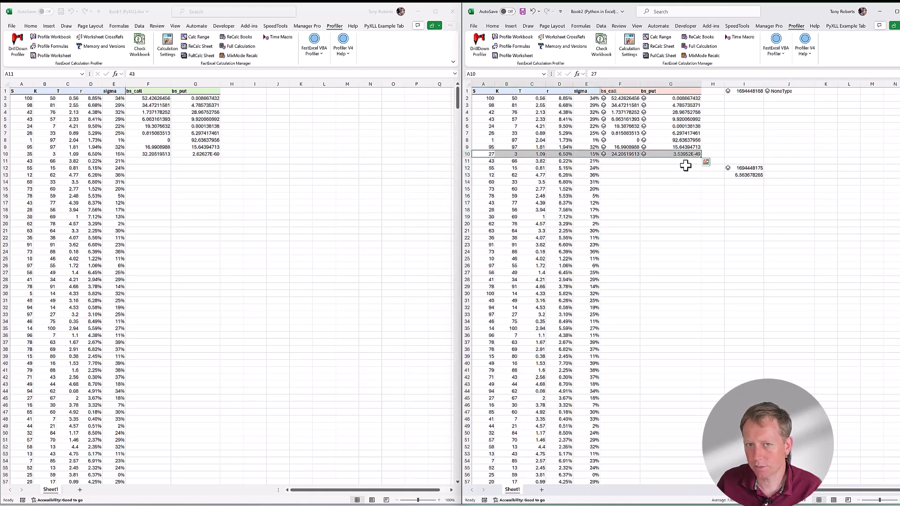
pyautogui.click(489, 154)
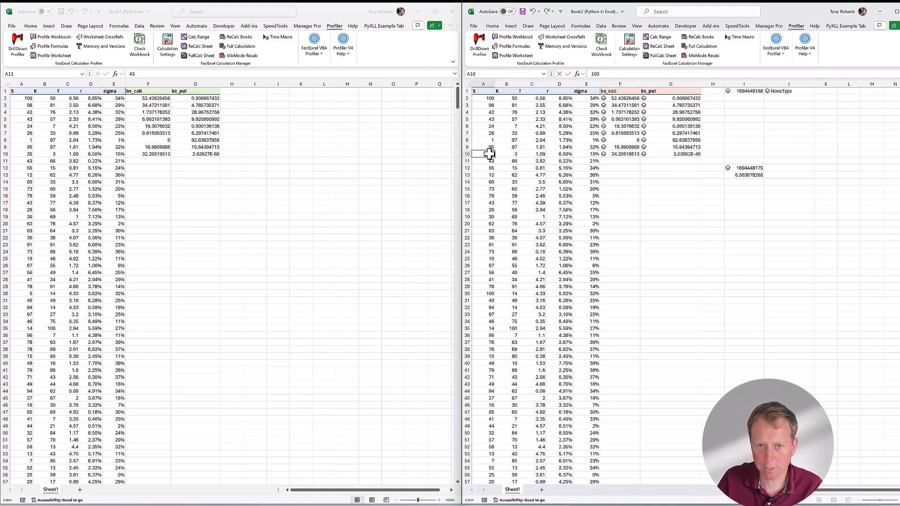
pyautogui.write('100')
pyautogui.press('Return')
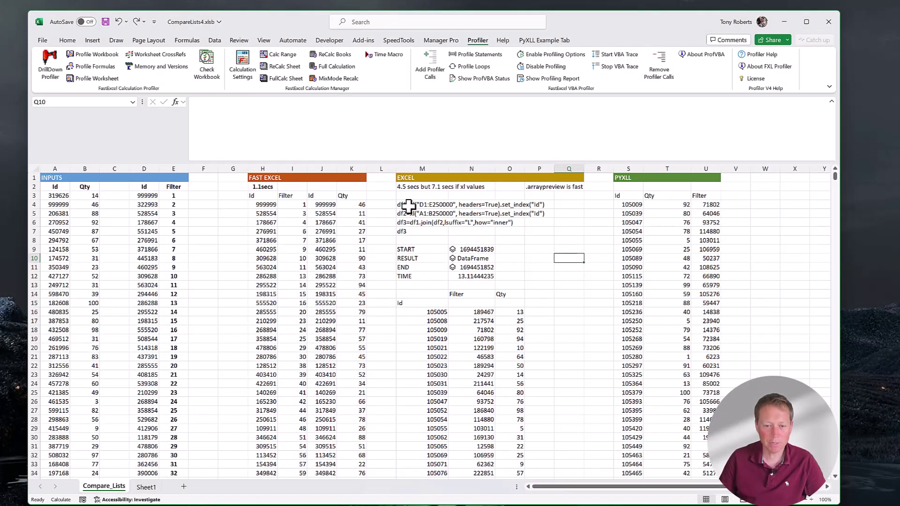
# Select both input lists, then re-enter and rerun the Python join code in N10.
pyautogui.moveTo(47, 183); pyautogui.dragTo(78, 453)
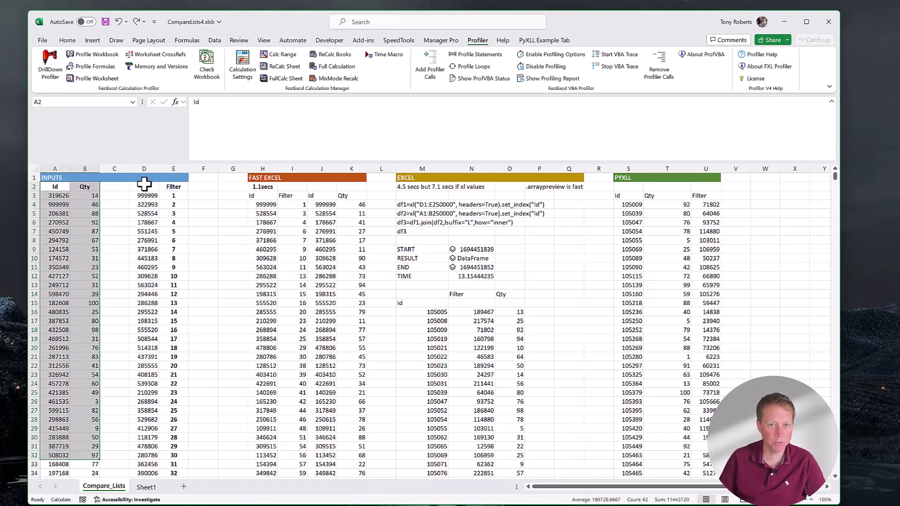
pyautogui.moveTo(143, 185); pyautogui.dragTo(186, 398)
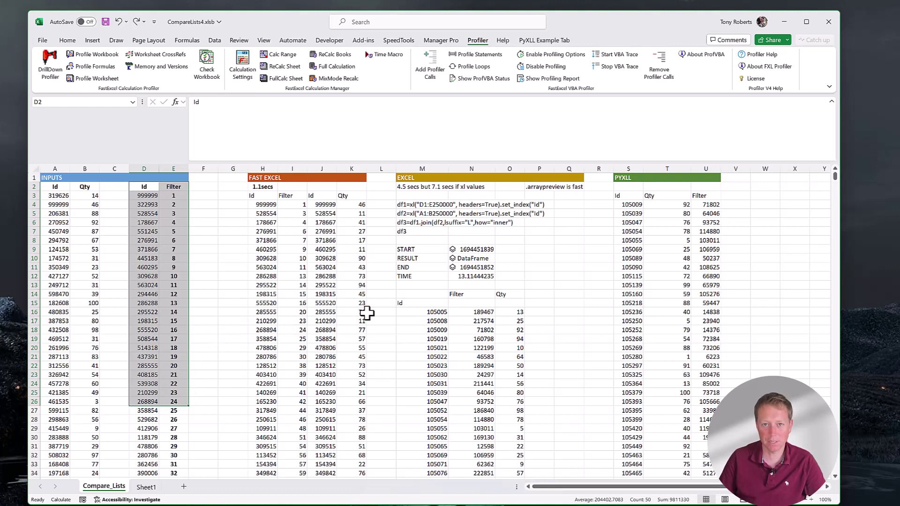
pyautogui.click(457, 258)
pyautogui.click(210, 103)
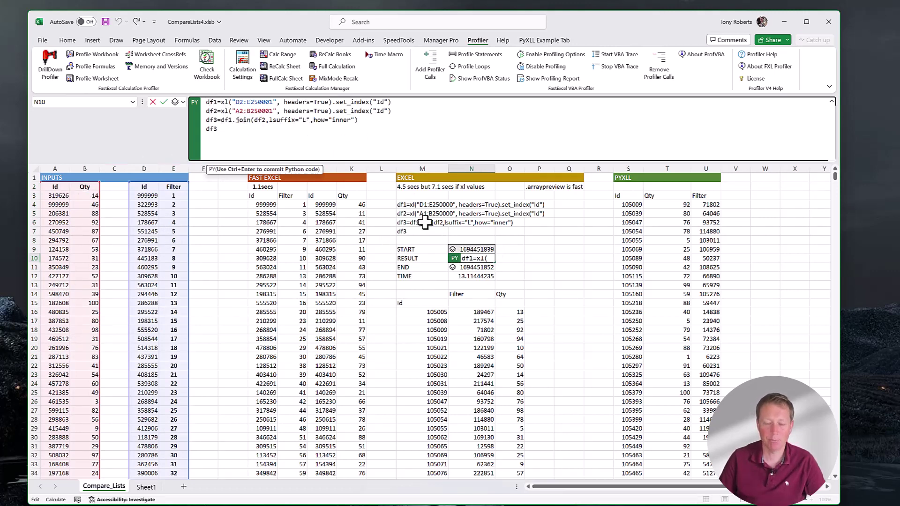
pyautogui.hotkey('ctrl', 'Return')
pyautogui.click(528, 233)
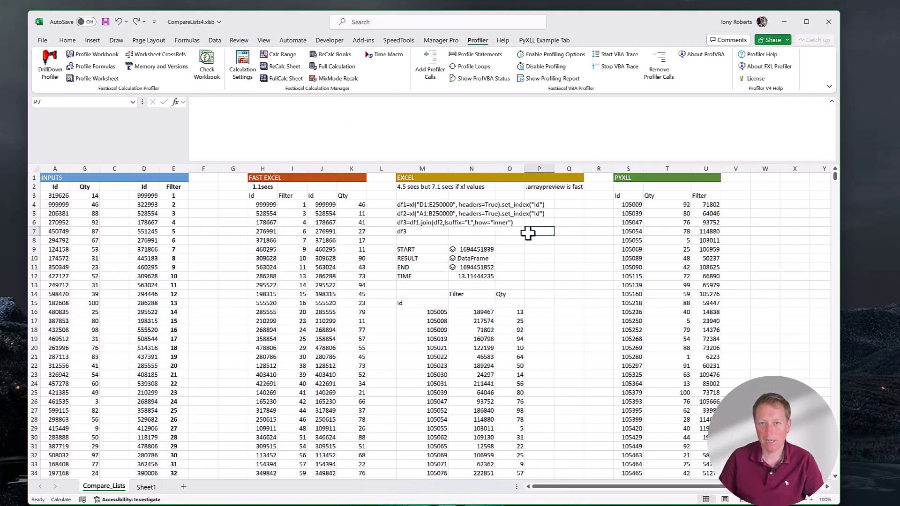
# Inspect the FastExcel MATCHES formula and the START, END and elapsed-time cells through N12.
pyautogui.click(272, 203)
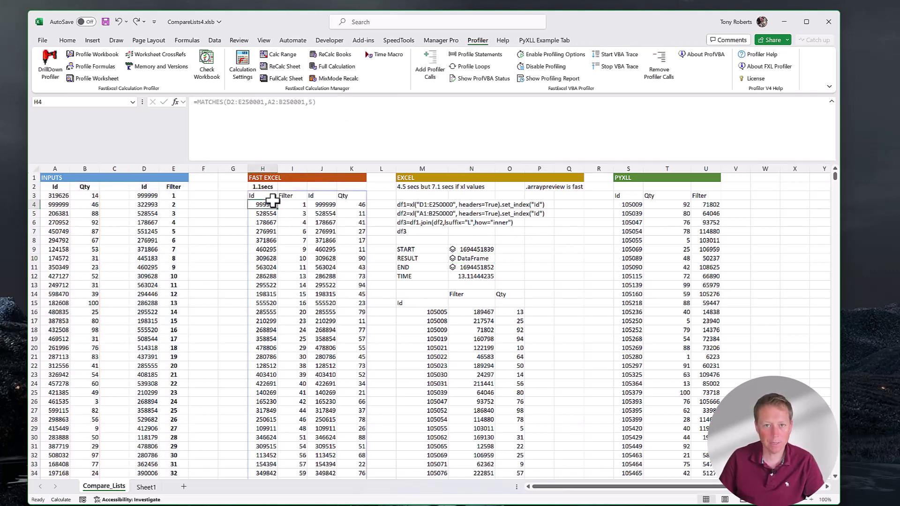
pyautogui.click(262, 196)
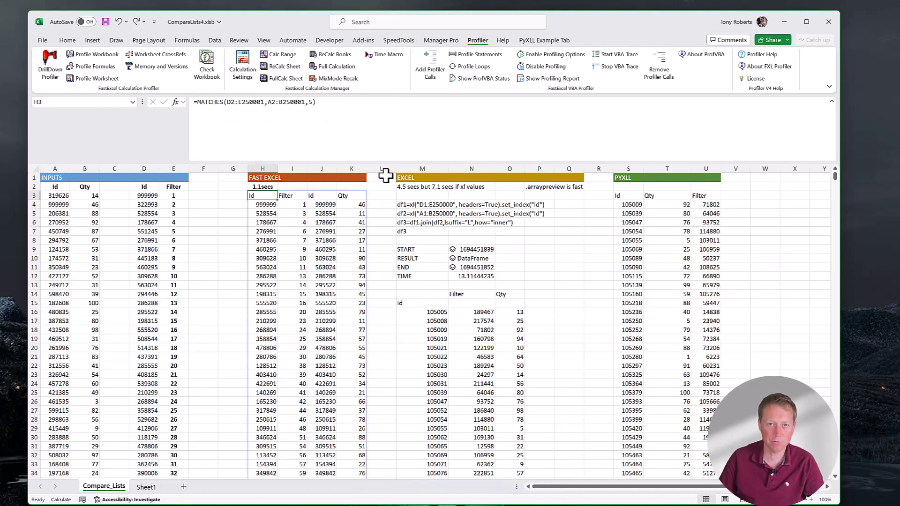
pyautogui.click(474, 249)
pyautogui.moveTo(426, 249); pyautogui.dragTo(473, 249)
pyautogui.moveTo(422, 267); pyautogui.dragTo(473, 276)
pyautogui.click(474, 276)
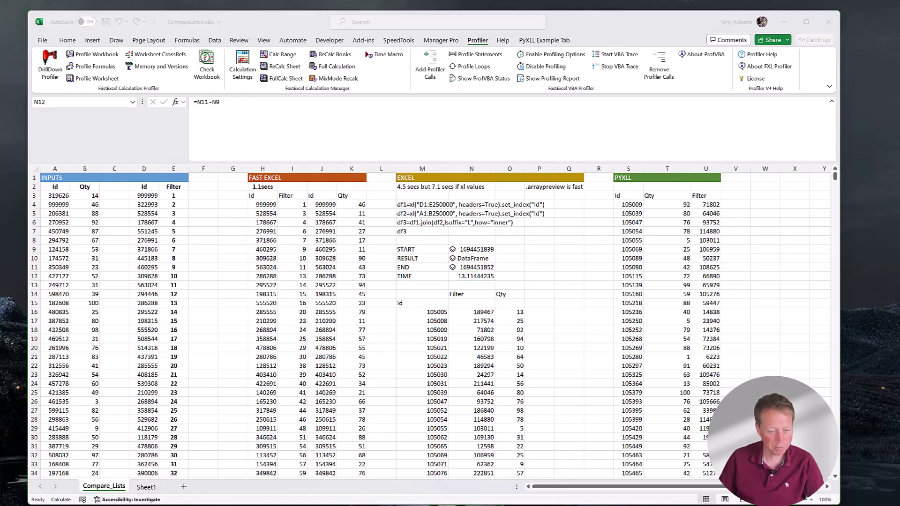
pyautogui.hotkey('alt', 'Tab')
# Highlight the df_test lines that index df1 and df2 on Id and inner-join them, then return to Excel.
pyautogui.moveTo(172, 384); pyautogui.dragTo(30, 320)
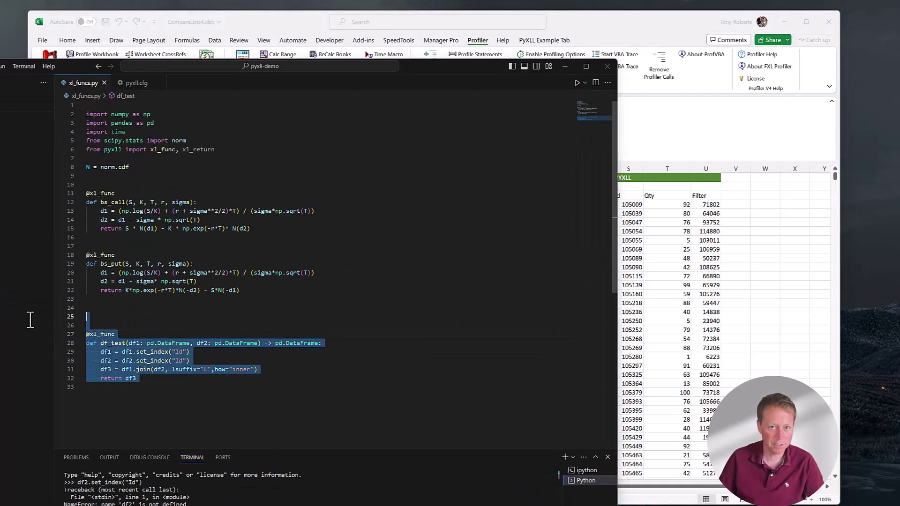
pyautogui.click(242, 384)
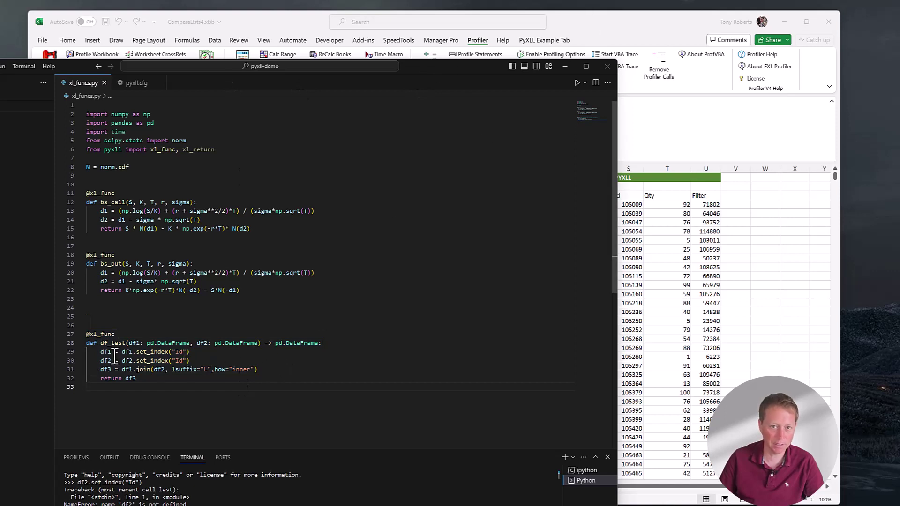
pyautogui.moveTo(98, 353); pyautogui.dragTo(241, 356)
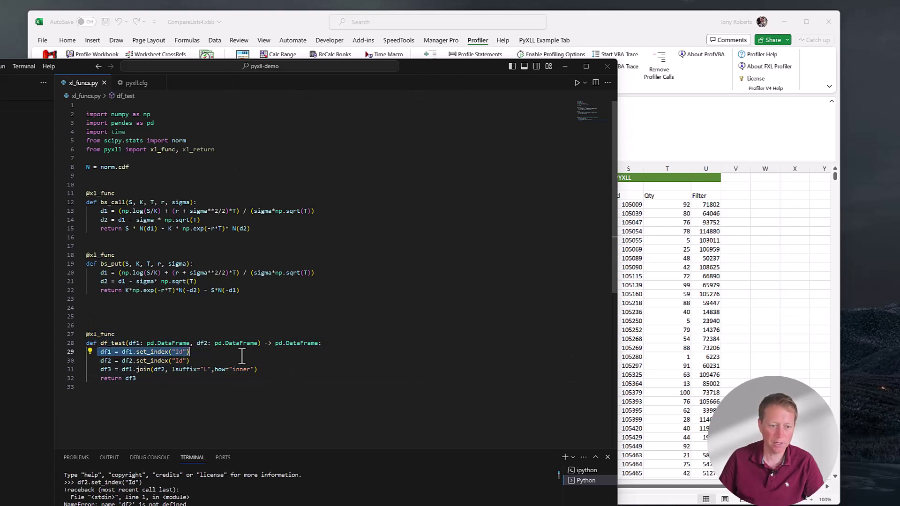
pyautogui.click(136, 342)
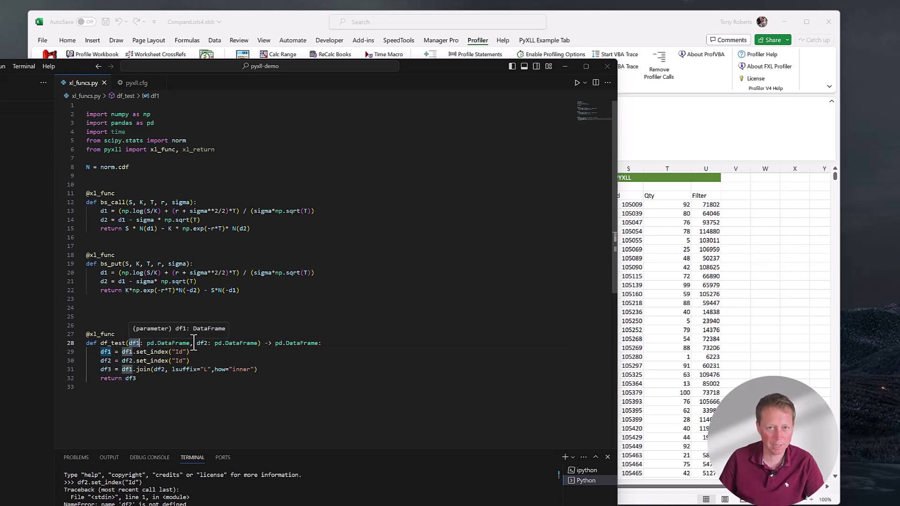
pyautogui.moveTo(100, 361); pyautogui.dragTo(216, 364)
pyautogui.moveTo(100, 370); pyautogui.dragTo(261, 371)
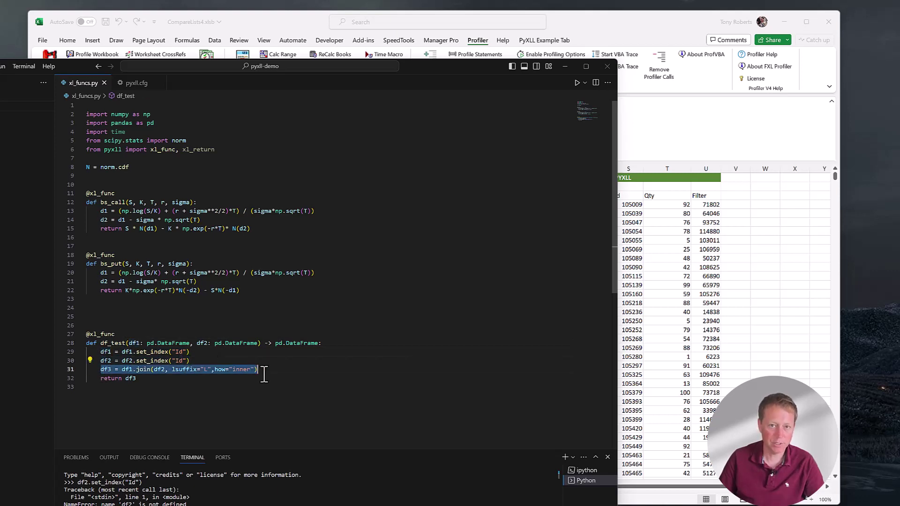
pyautogui.click(265, 388)
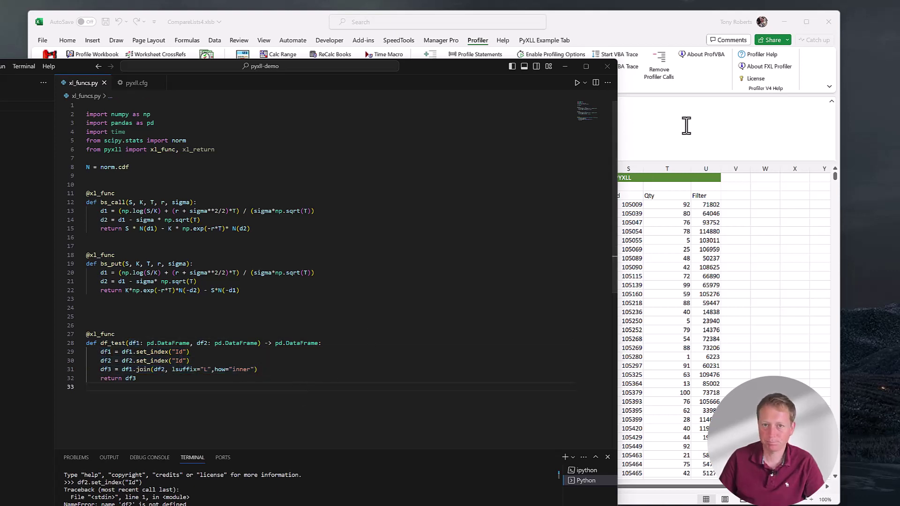
pyautogui.click(733, 243)
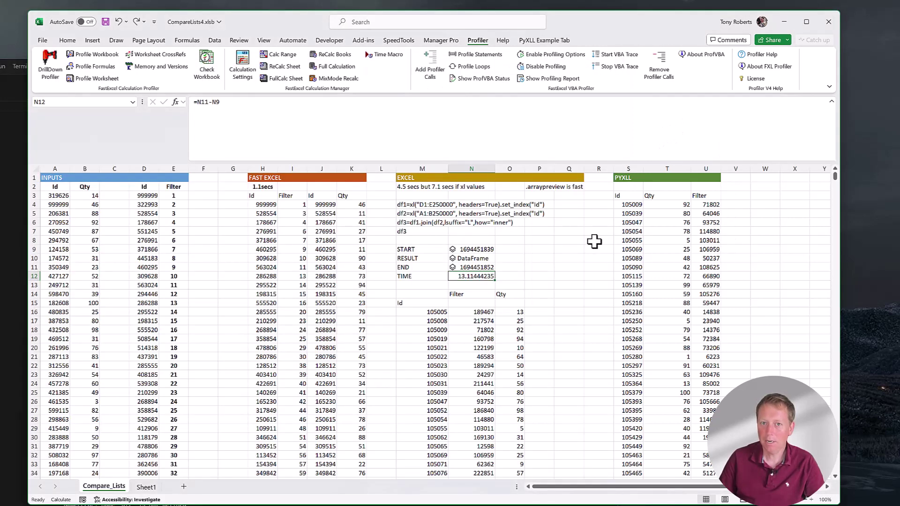
# Re-enter the PyXLL df_test formula in S3 so it recalculates.
pyautogui.click(620, 196)
pyautogui.press('F2')
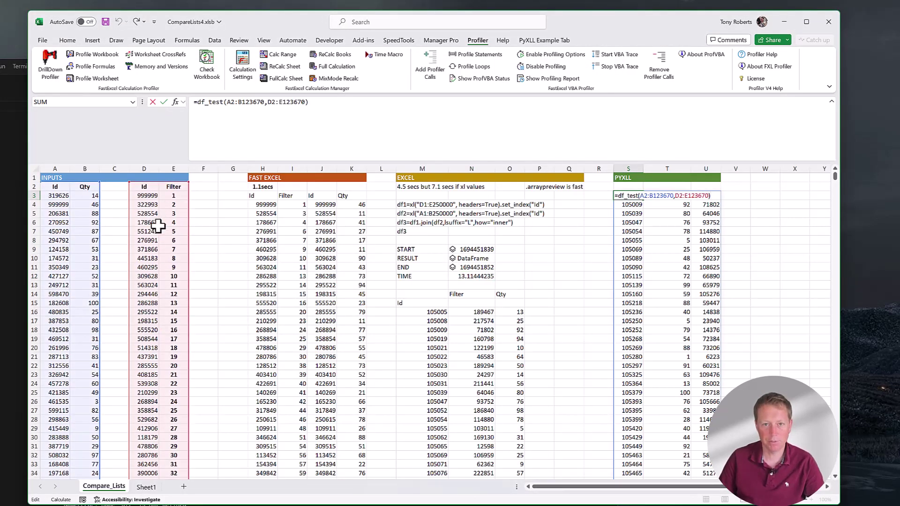
pyautogui.press('Return')
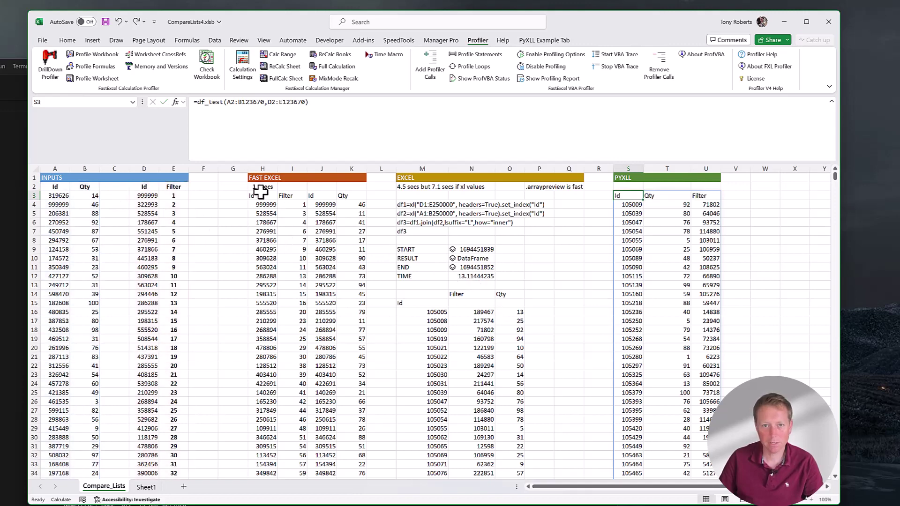
# Point out the FastExcel 1.1secs note in H2:I2 and select the MATCHES result cell H3.
pyautogui.click(265, 187)
pyautogui.moveTo(266, 188); pyautogui.dragTo(291, 187)
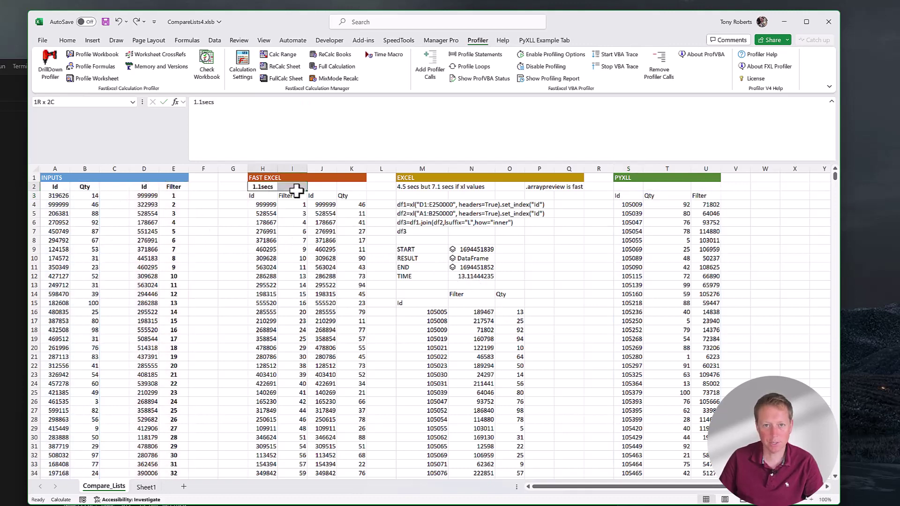
pyautogui.click(263, 196)
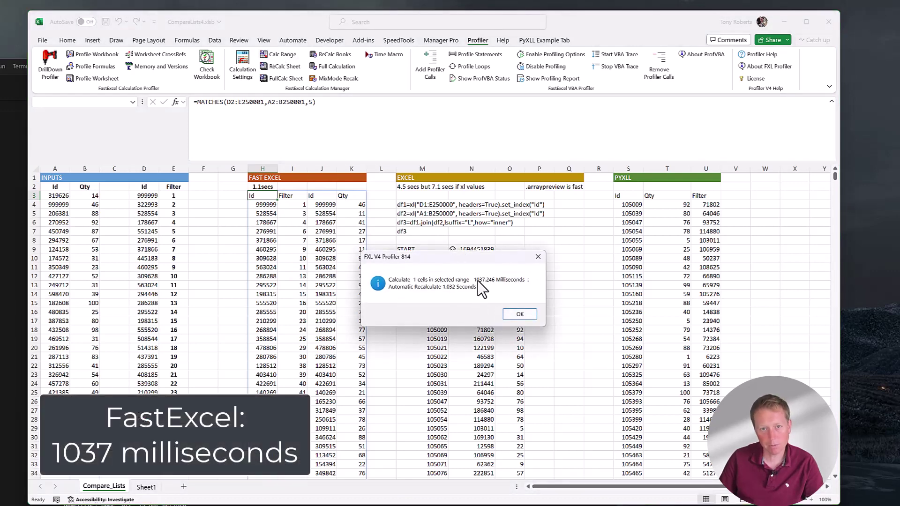
# Dismiss the profiler result and change the first Qty in B3 to 11.
pyautogui.click(520, 314)
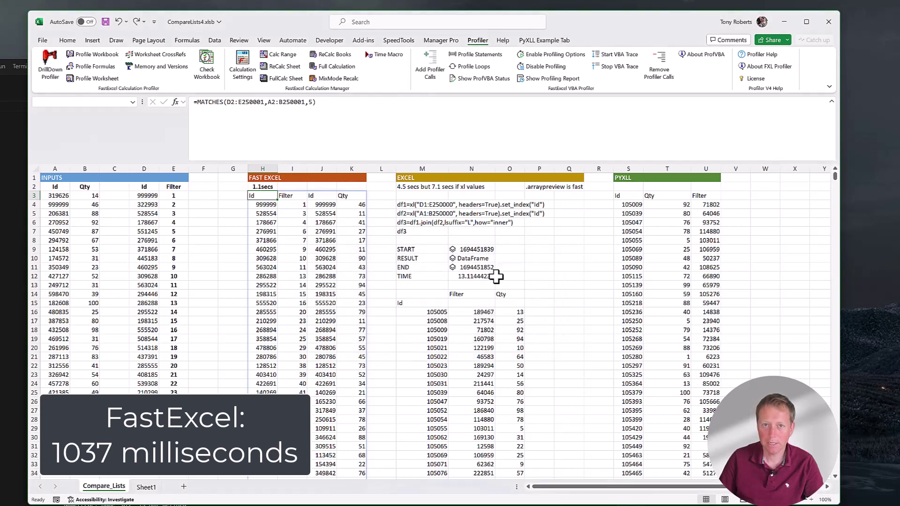
pyautogui.click(457, 242)
pyautogui.moveTo(416, 252); pyautogui.dragTo(457, 254)
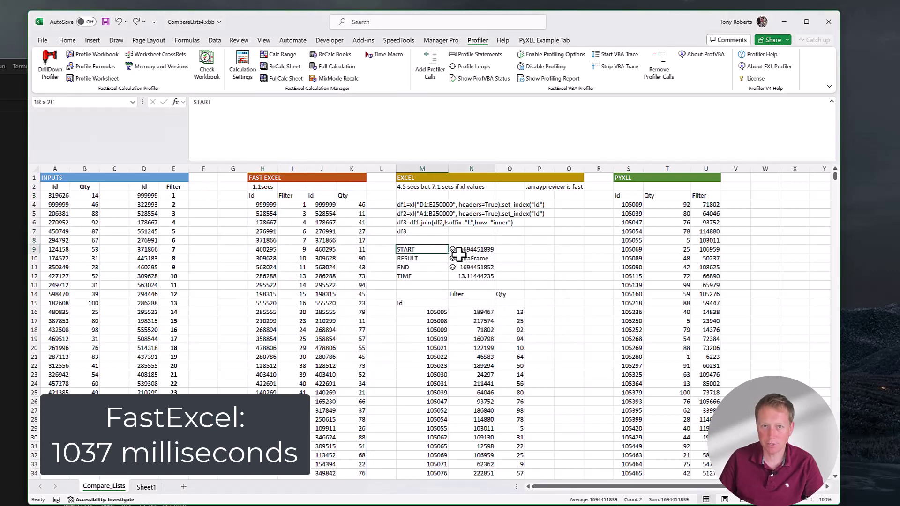
pyautogui.click(87, 196)
pyautogui.write('11')
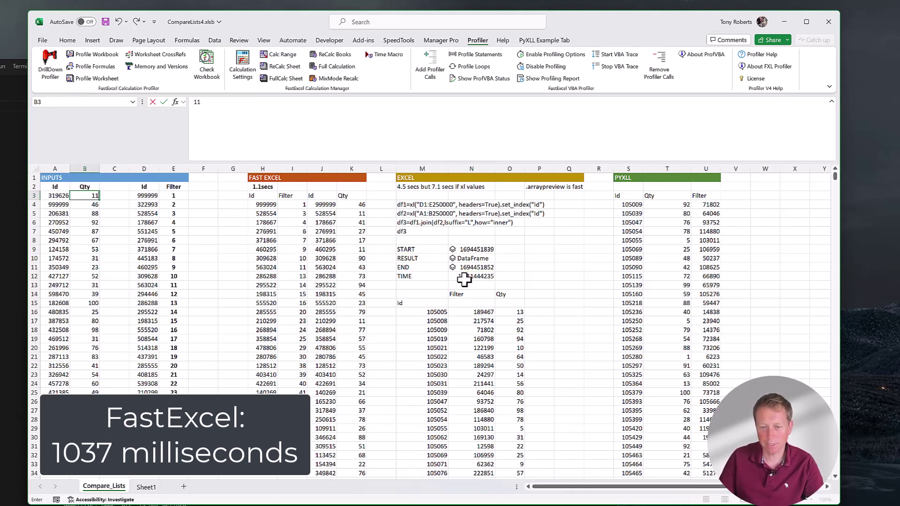
pyautogui.press('Return')
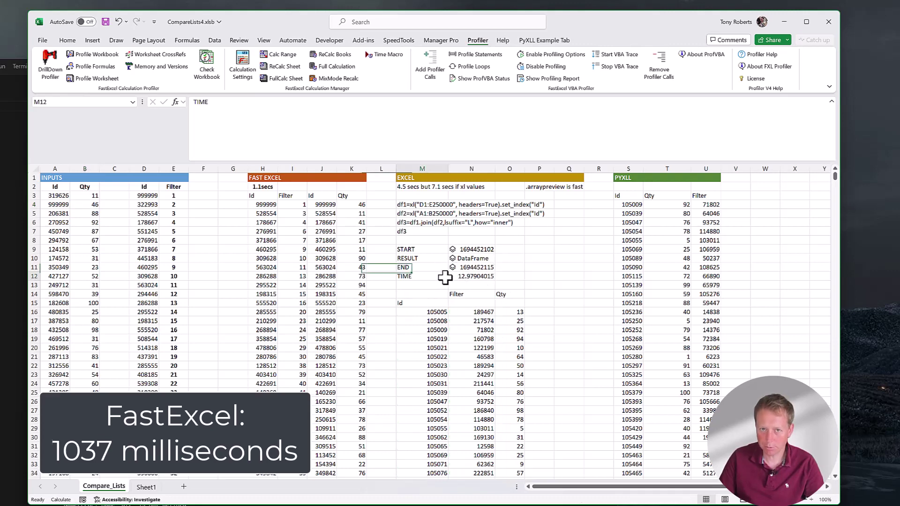
# Re-run the Python join code in N10, bringing TIME down to 3.55 seconds.
pyautogui.moveTo(444, 277); pyautogui.dragTo(477, 277)
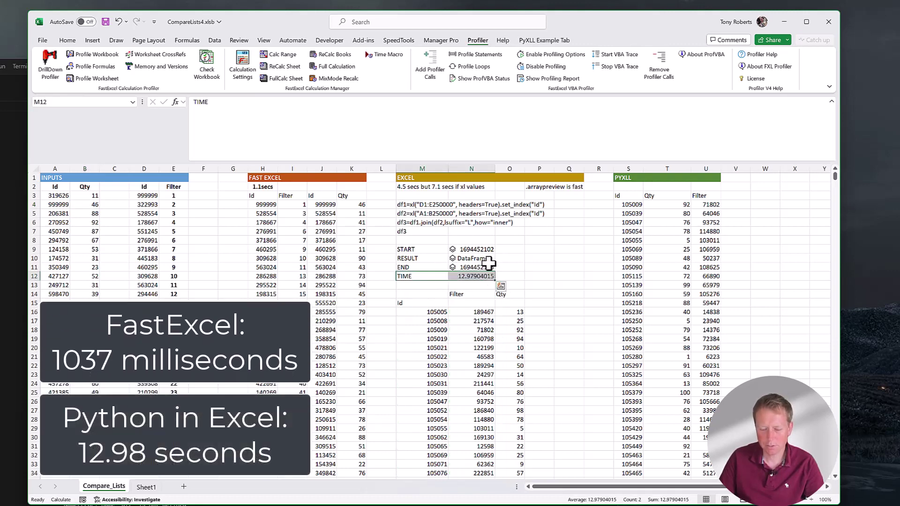
pyautogui.moveTo(428, 196); pyautogui.dragTo(450, 191)
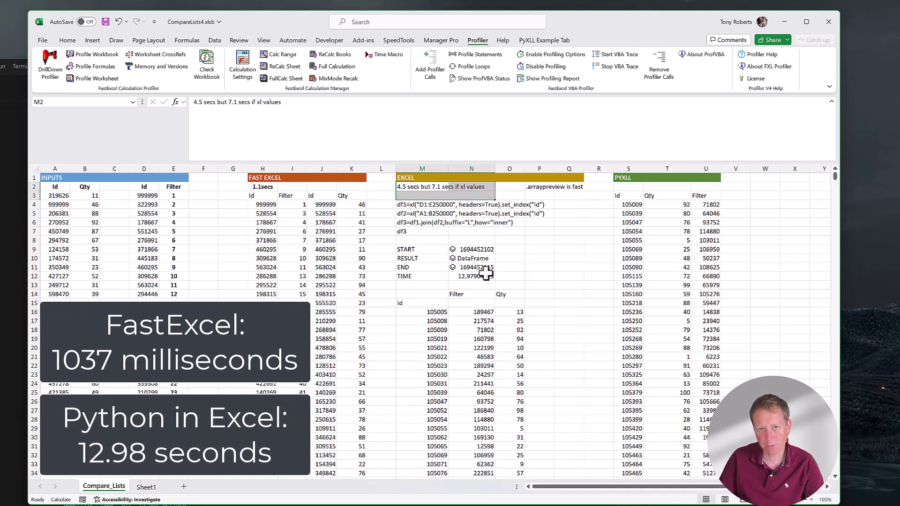
pyautogui.click(467, 258)
pyautogui.click(372, 149)
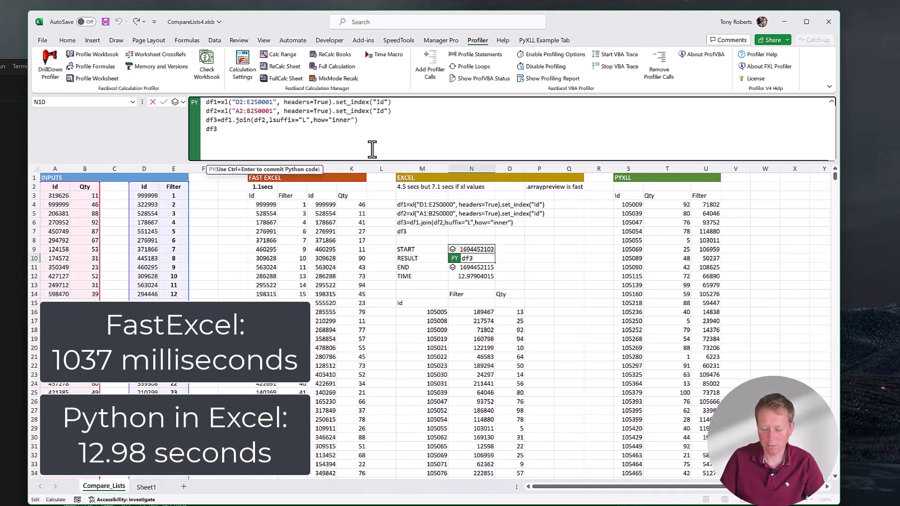
pyautogui.hotkey('ctrl', 'Return')
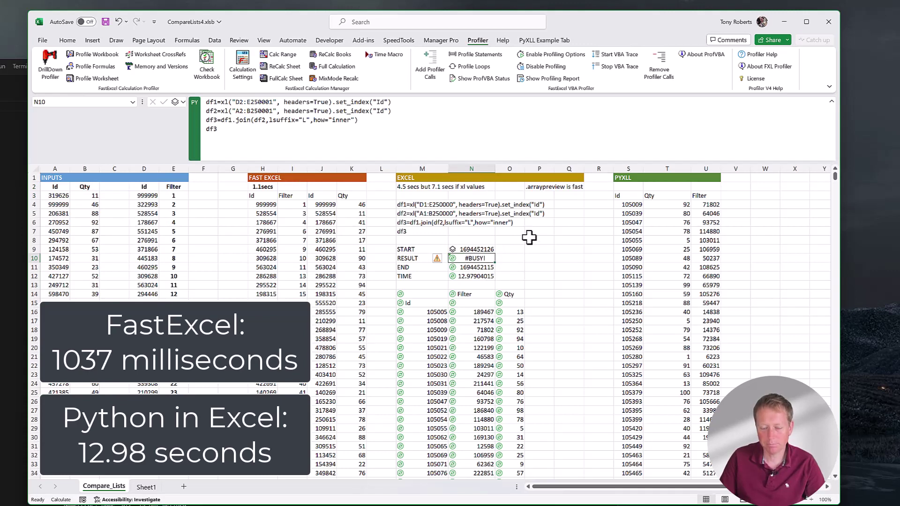
pyautogui.click(474, 276)
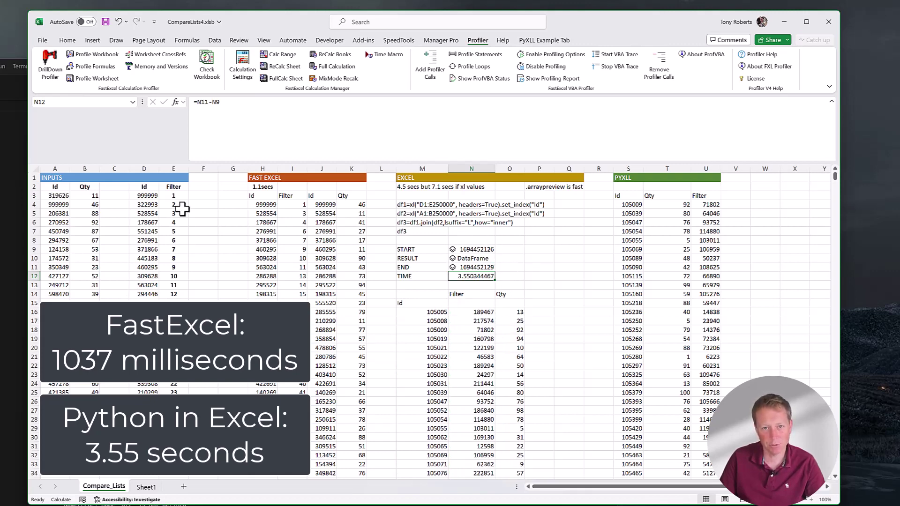
# Profile the PyXLL df_test cell S3, timing its recalculation at 822 milliseconds.
pyautogui.moveTo(407, 250); pyautogui.dragTo(496, 278)
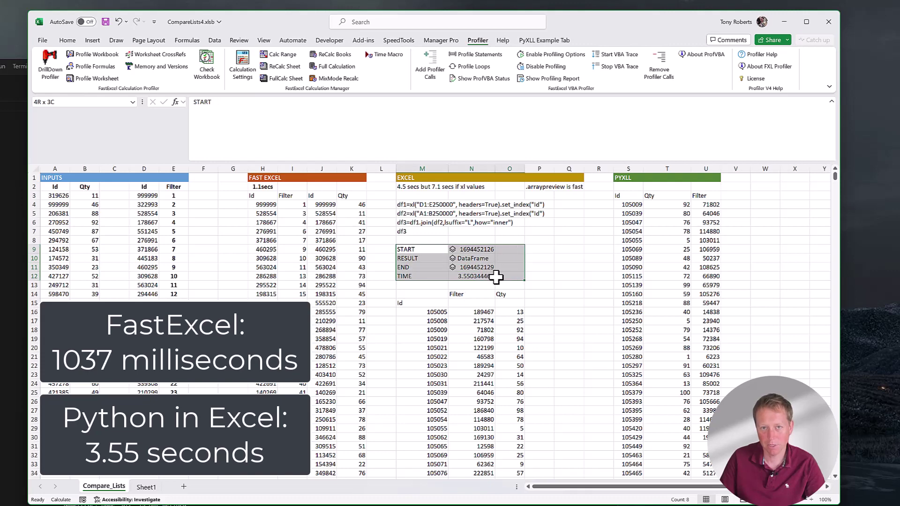
pyautogui.click(539, 249)
pyautogui.click(618, 197)
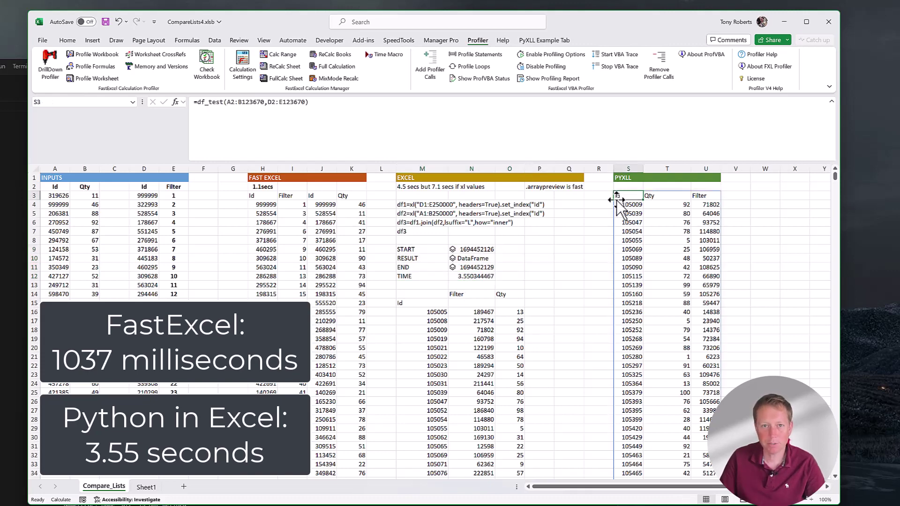
pyautogui.click(273, 54)
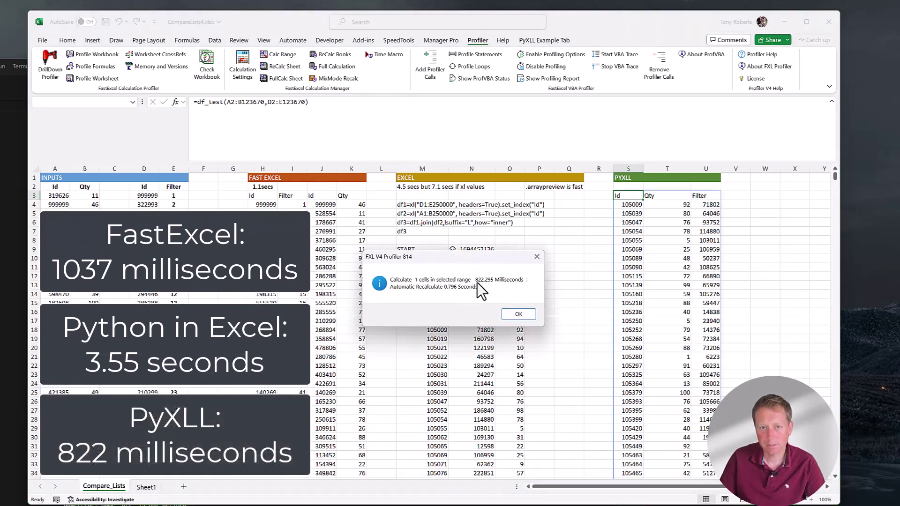
pyautogui.click(519, 314)
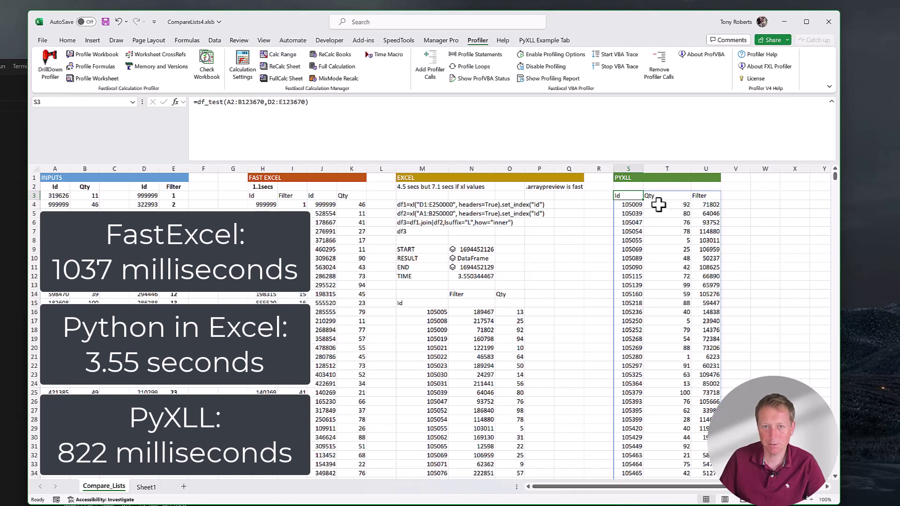
pyautogui.click(528, 243)
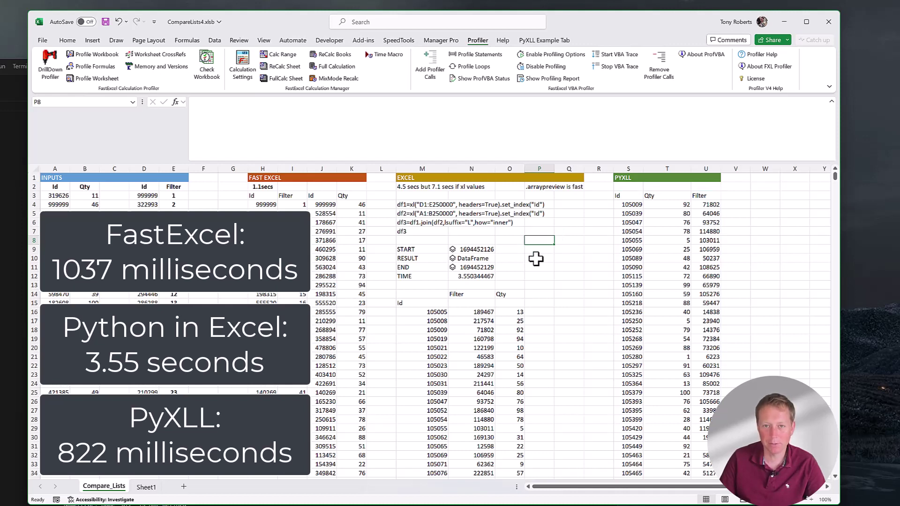
pyautogui.click(586, 275)
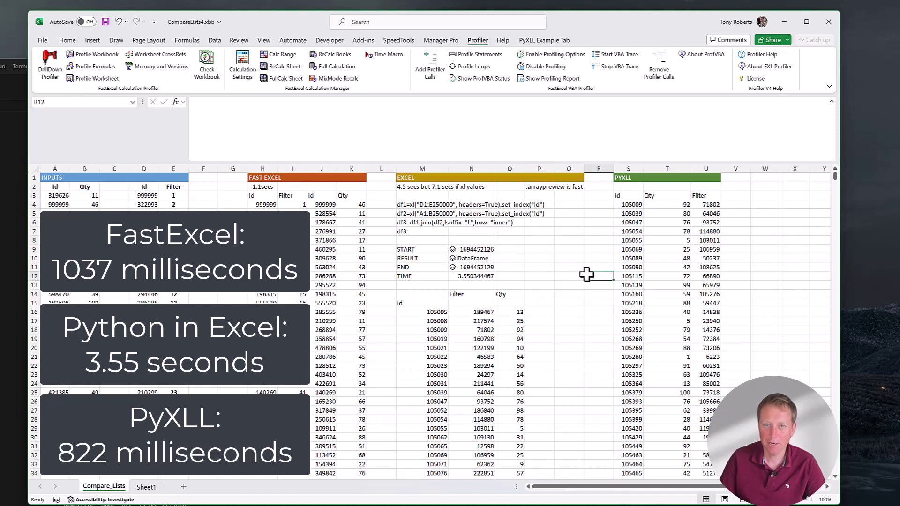